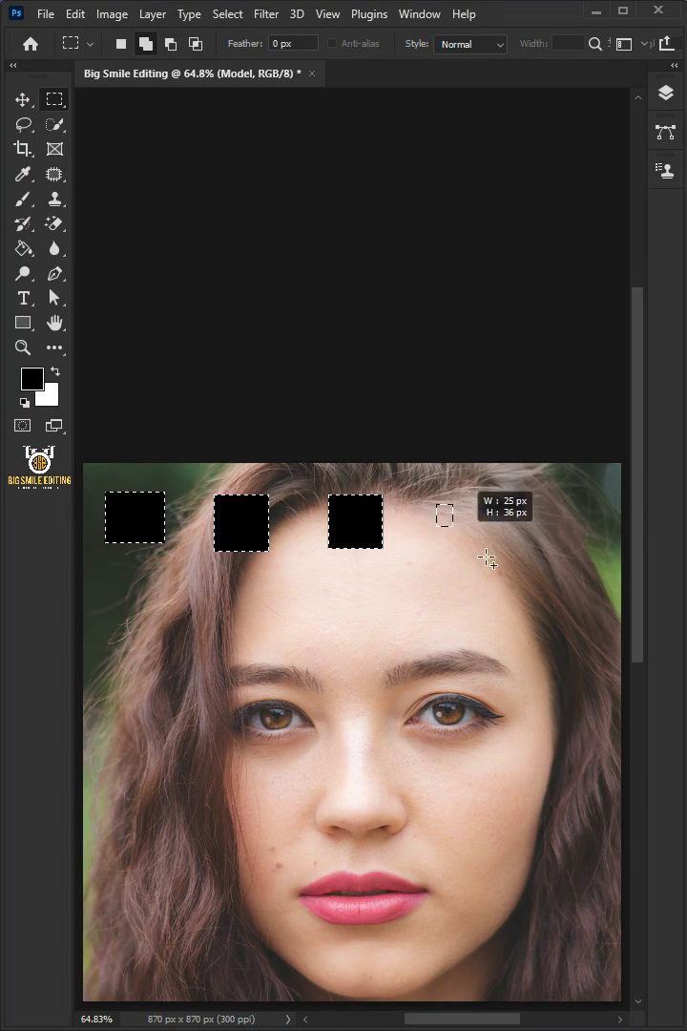
Fill several small marked squares across the forehead with black
key("alt+BackSpace")
left_click_drag(560, 506, 610, 557)
key("alt+BackSpace")
left_click_drag(122, 609, 167, 647)
key("alt+BackSpace")
left_click_drag(226, 608, 280, 647)
left_click_drag(346, 588, 399, 635)
key("alt+BackSpace")
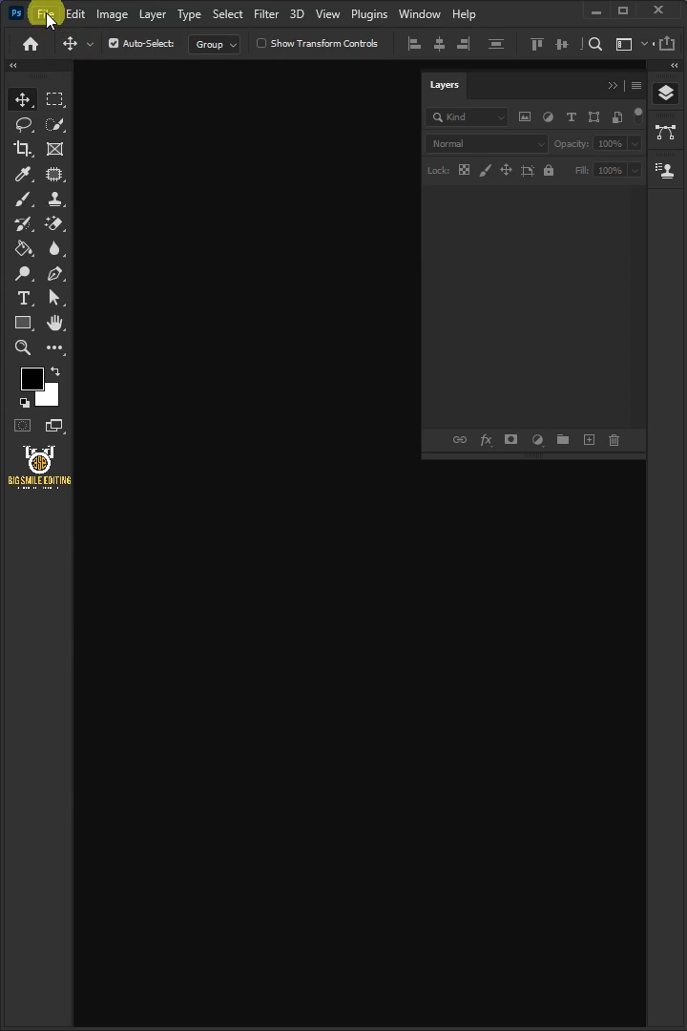
Create a new 870 × 870 px, 300 ppi document with a black background
left_click(44, 14)
left_click(115, 35)
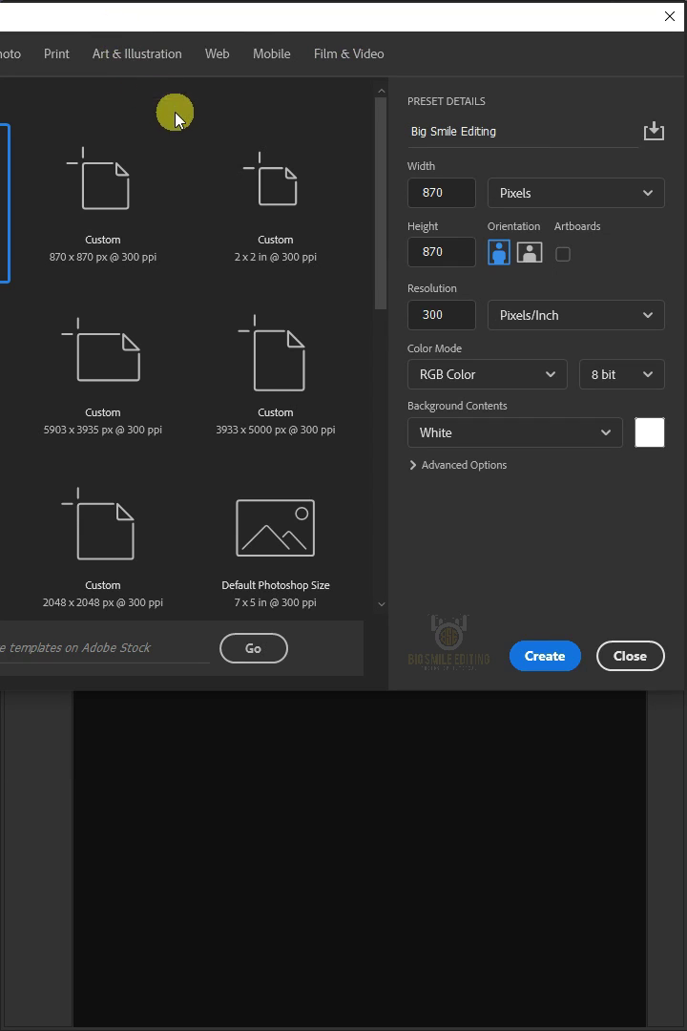
left_click(636, 194)
left_click(635, 222)
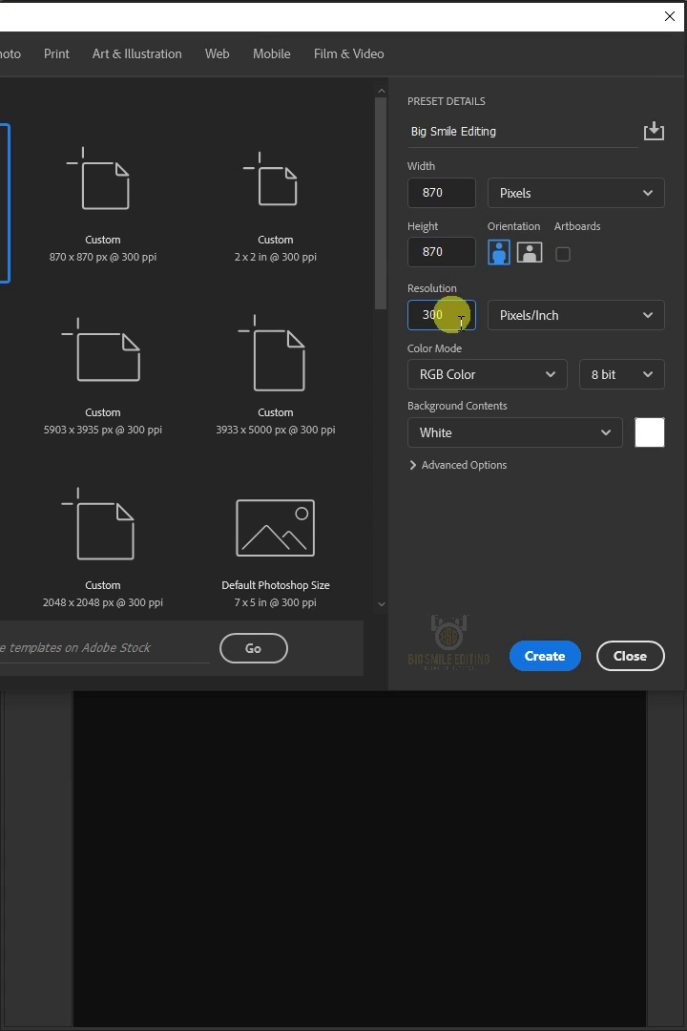
left_click(590, 439)
left_click(561, 498)
left_click(543, 653)
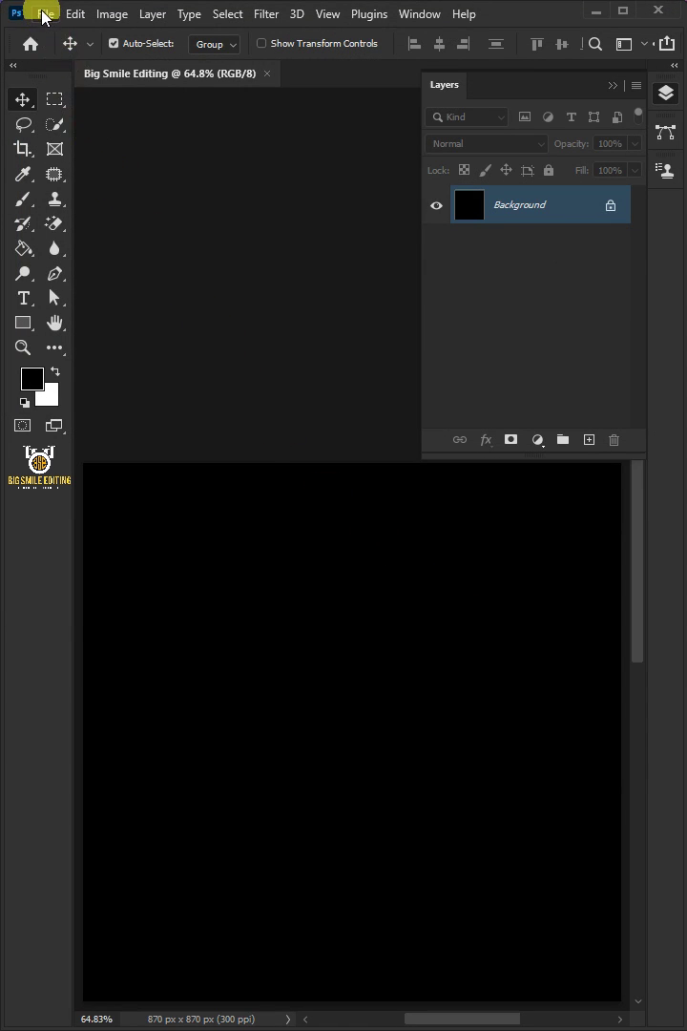
Place the Model photo, stretch it to the canvas edges and nudge it slightly down
left_click(45, 13)
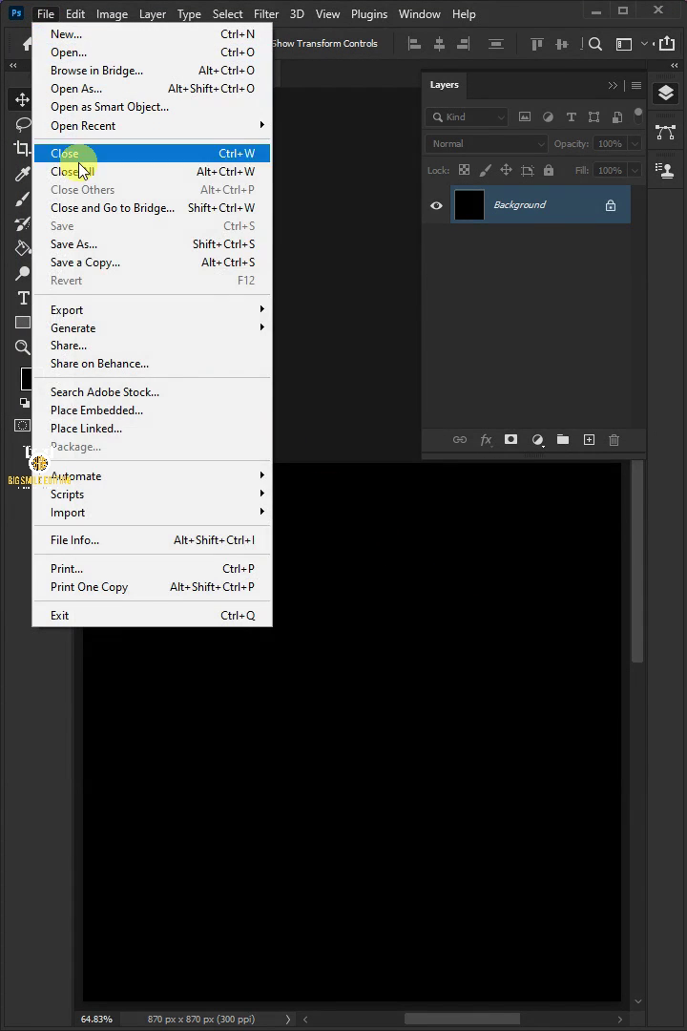
left_click(139, 410)
double_click(387, 253)
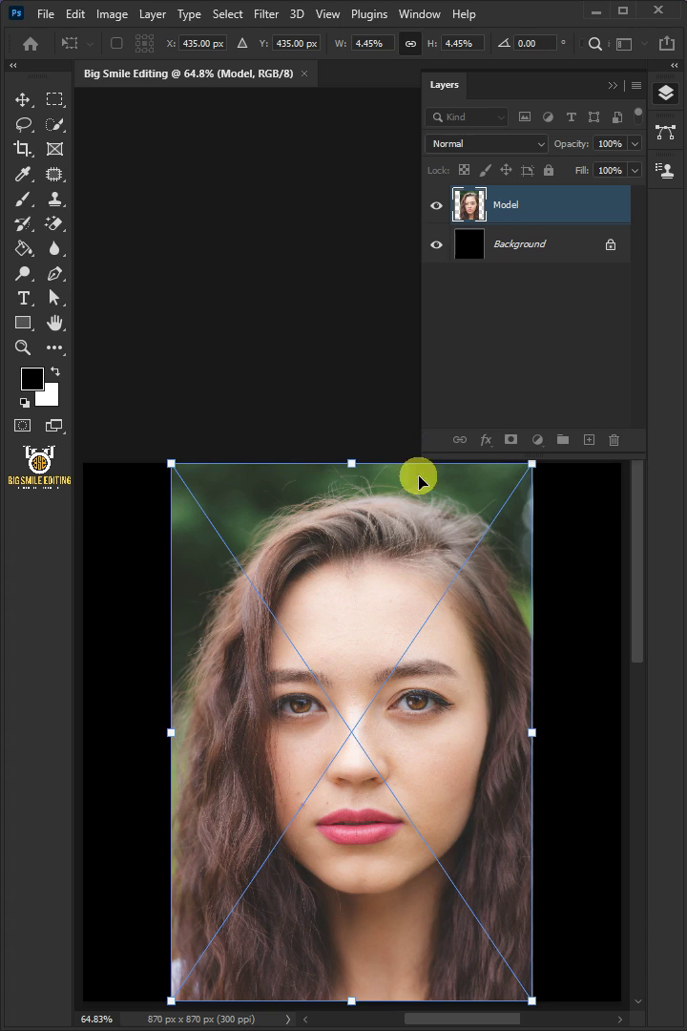
left_click_drag(546, 746, 627, 764)
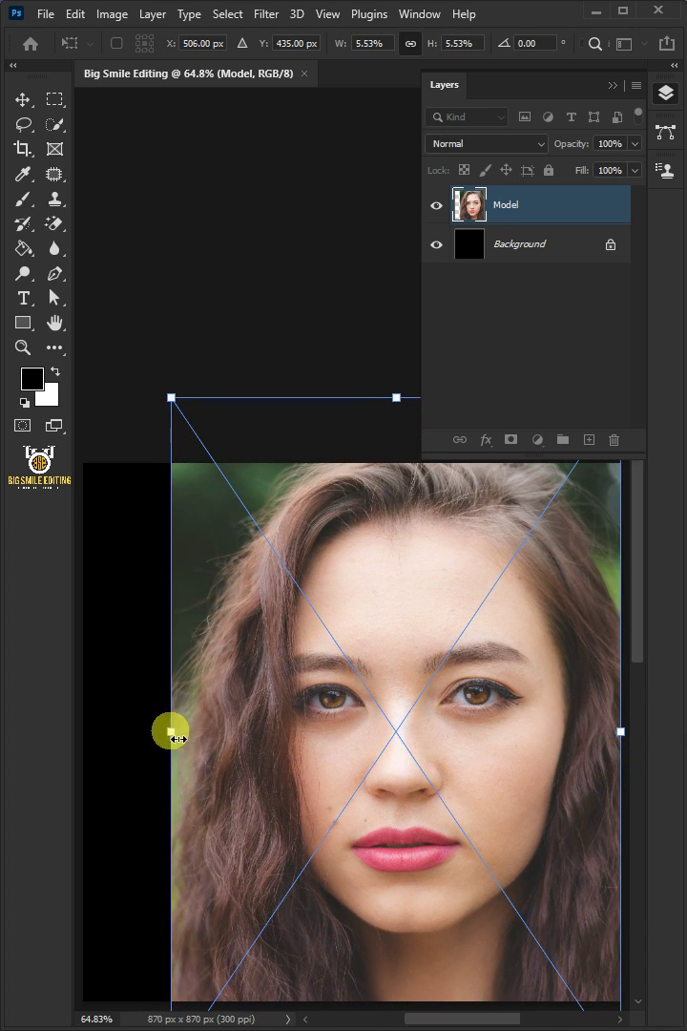
left_click_drag(173, 731, 96, 754)
left_click_drag(396, 523, 394, 548)
key("Return")
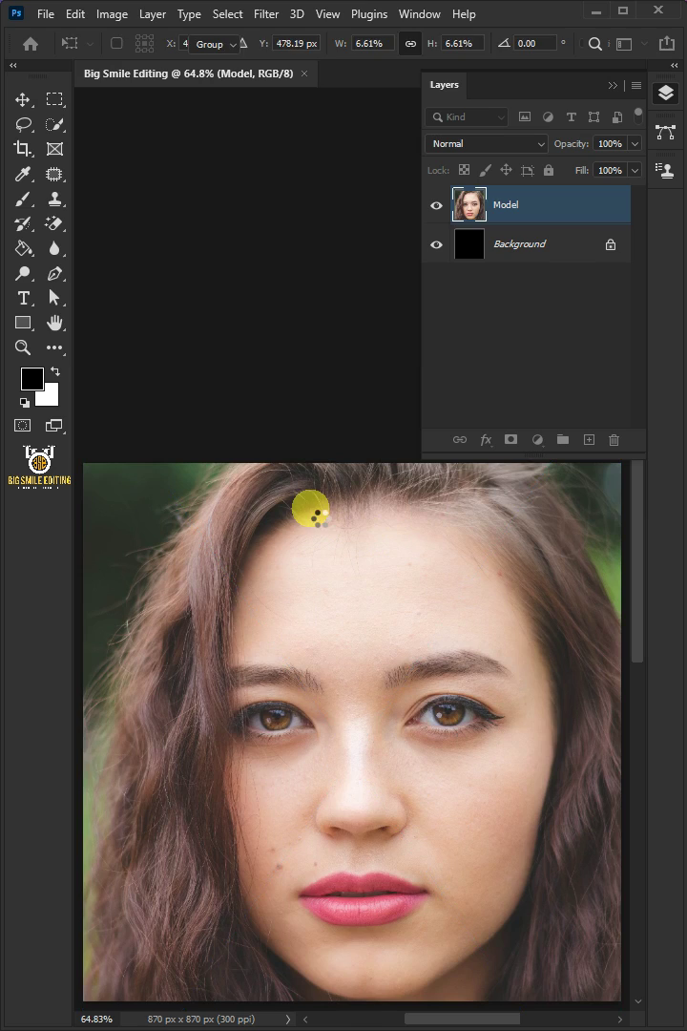
Rename the photo layer 'Horizontal Rows', duplicate it, and name the copy 'Vertical Rows'
double_click(506, 206)
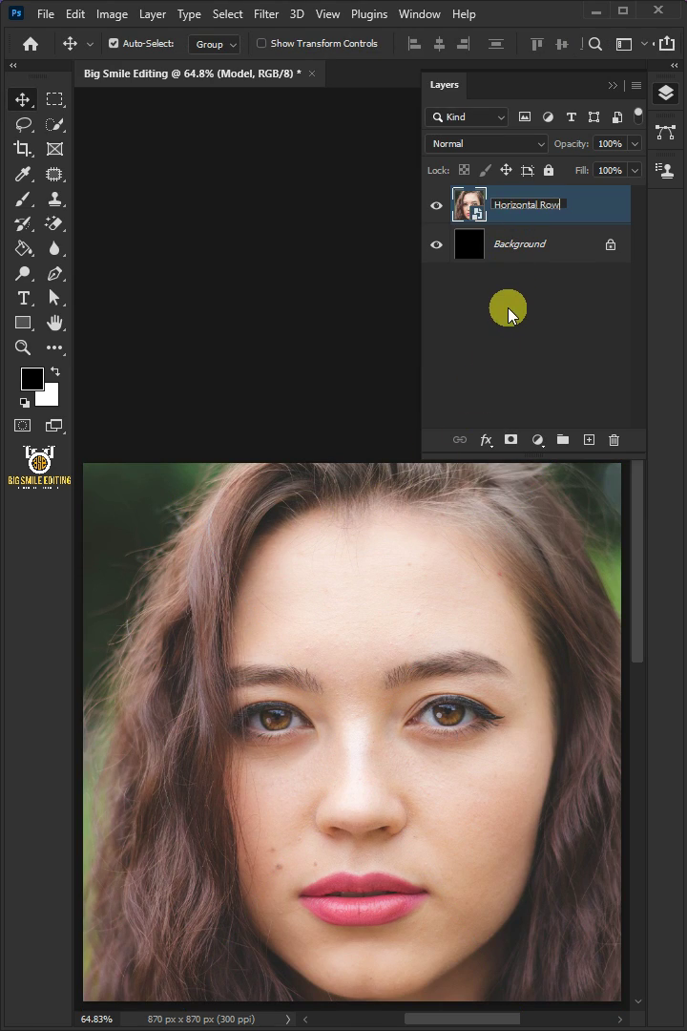
left_click(586, 205)
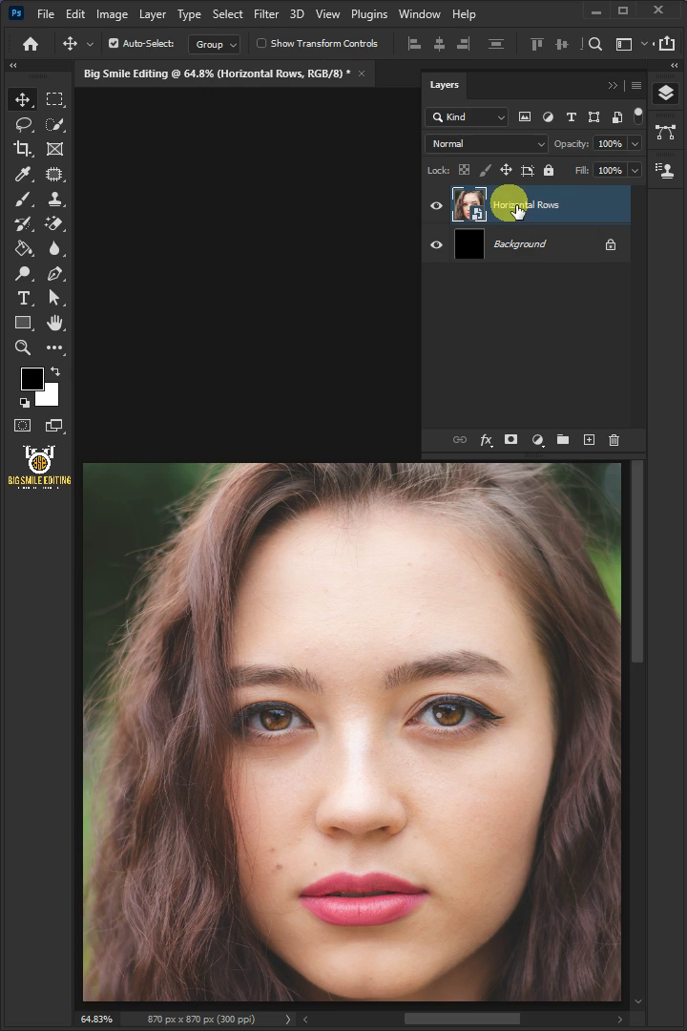
key("ctrl+j")
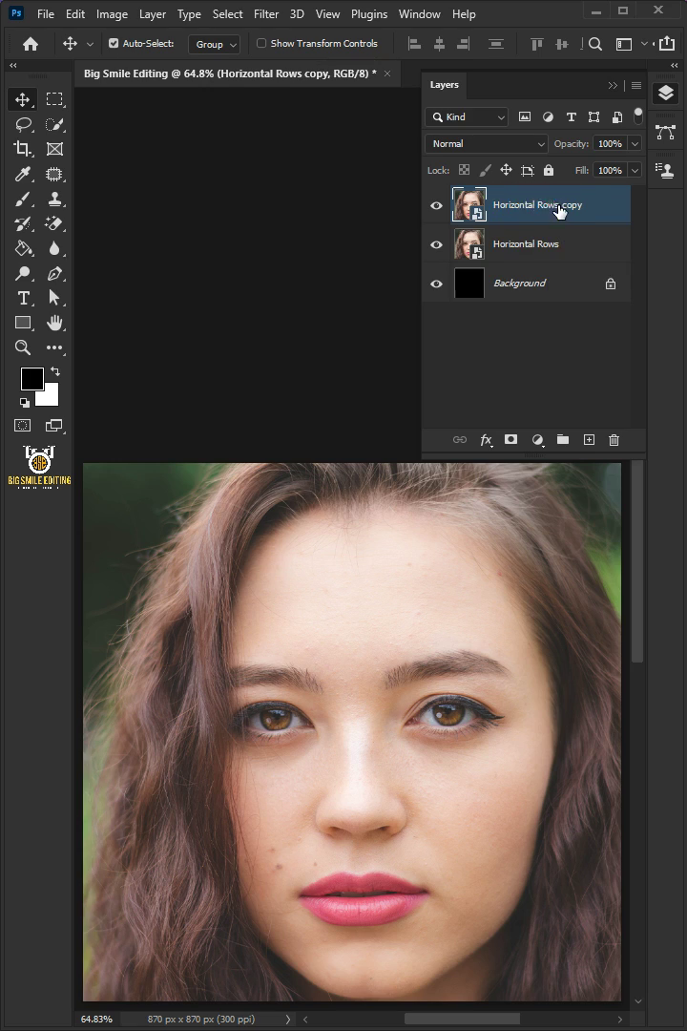
double_click(504, 206)
type("Vertical Ro")
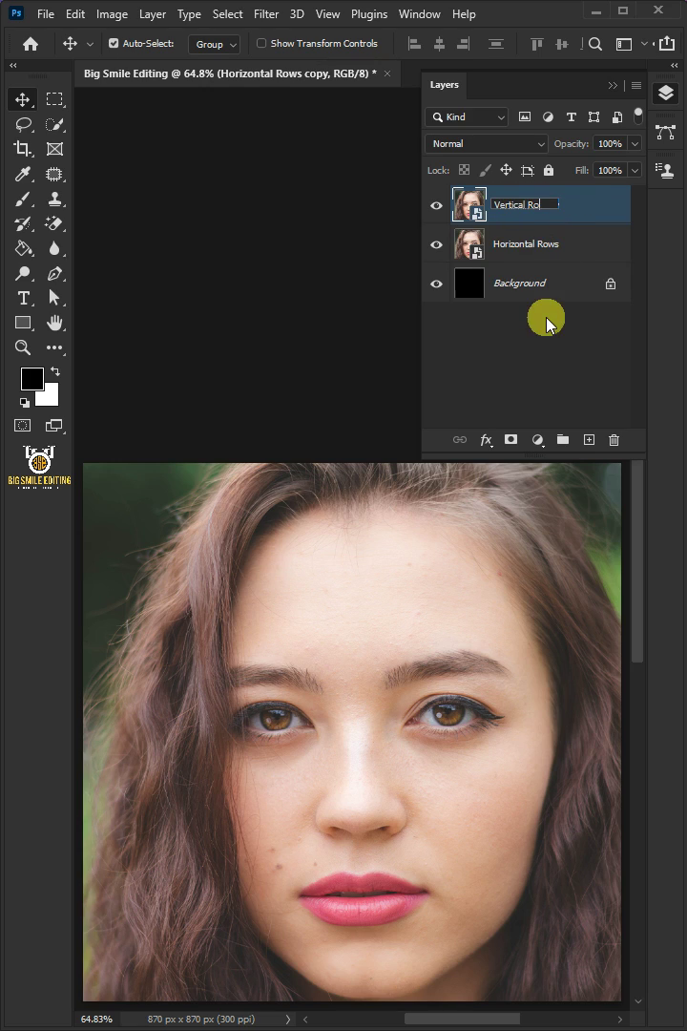
type("ws")
Confirm the 'Vertical Rows' name and set the grid colour to yellow in Guides, Grid & Slices preferences
left_click(590, 204)
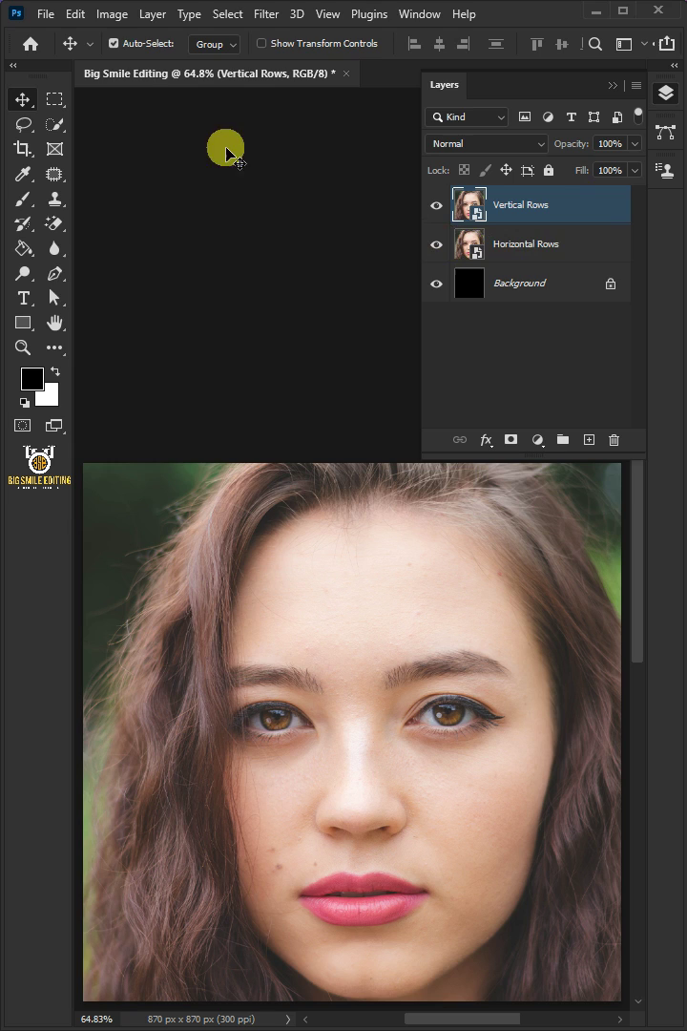
left_click(80, 16)
mouse_move(196, 812)
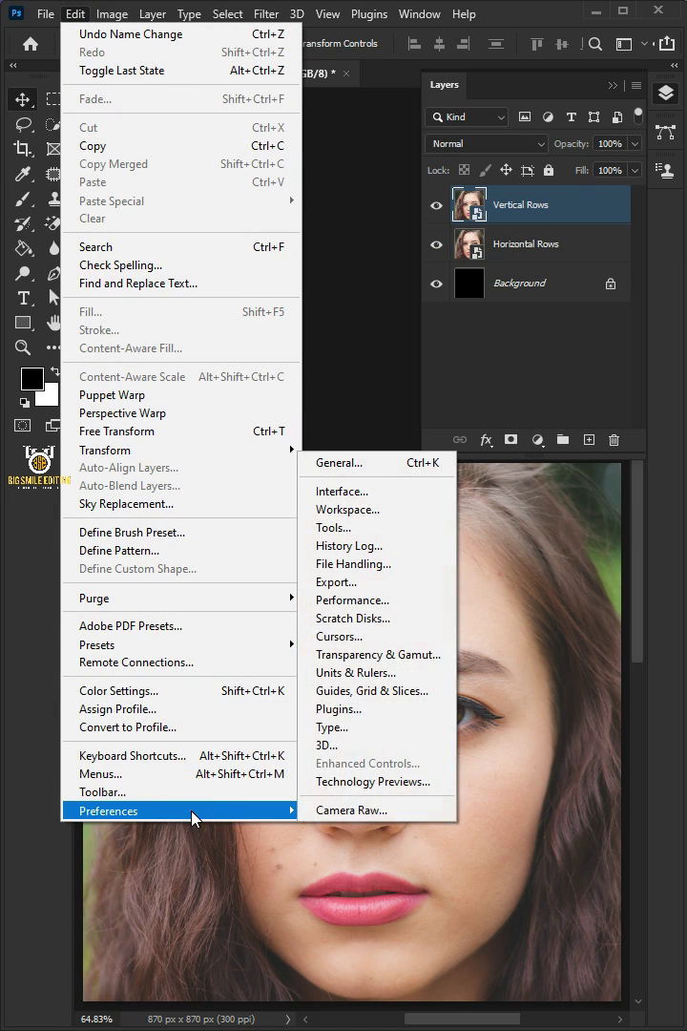
left_click(375, 692)
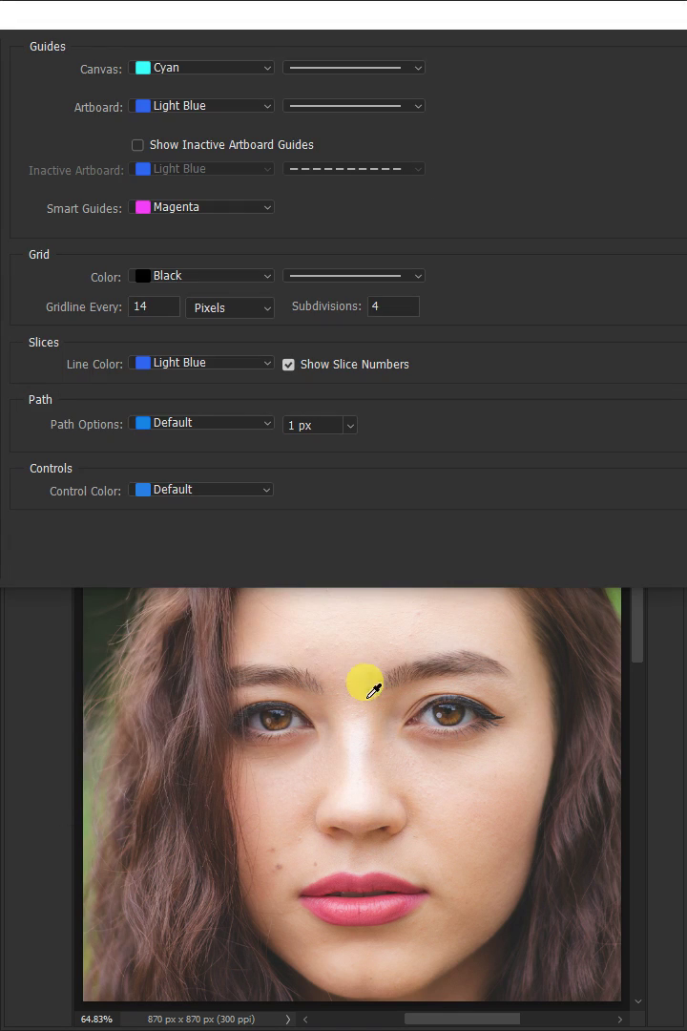
left_click_drag(586, 11, 458, 13)
left_click(602, 286)
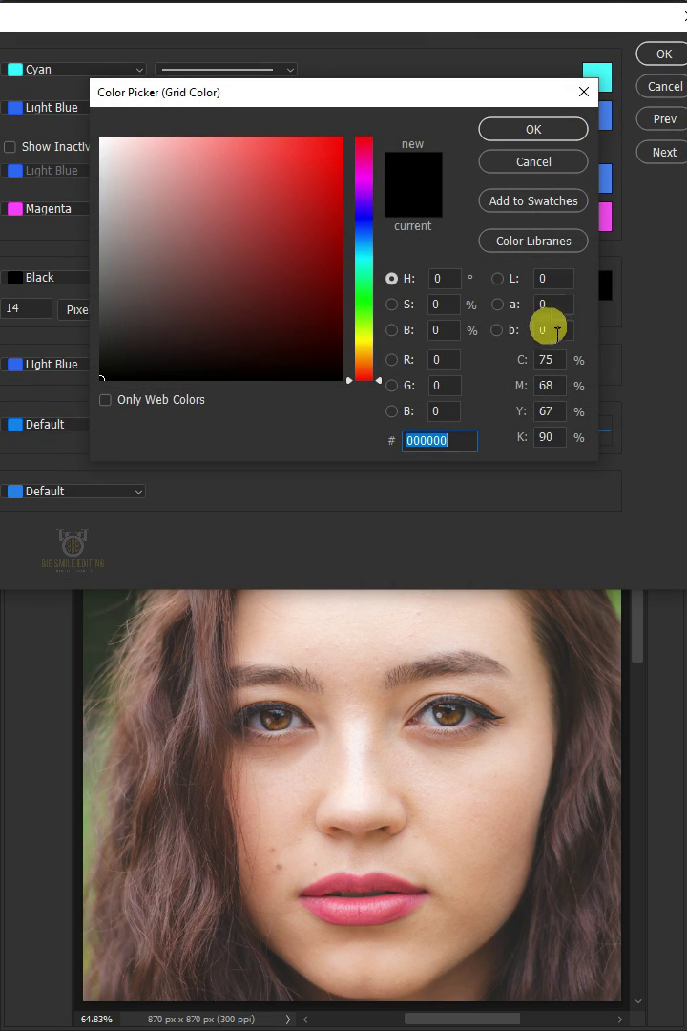
left_click(340, 208)
left_click(342, 138)
left_click_drag(363, 202, 368, 339)
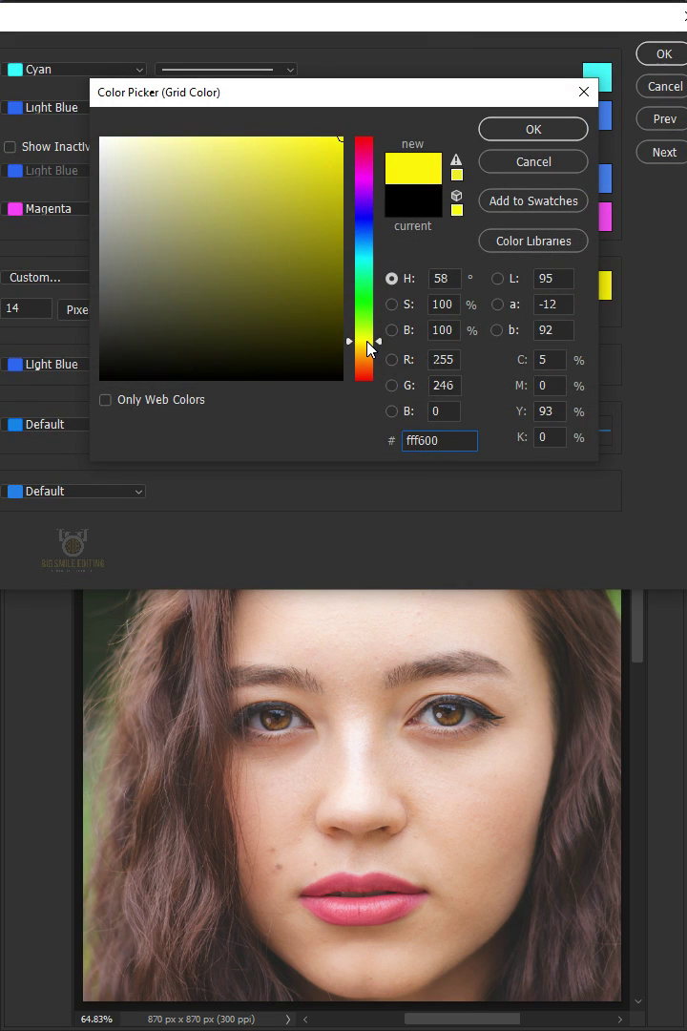
left_click(367, 339)
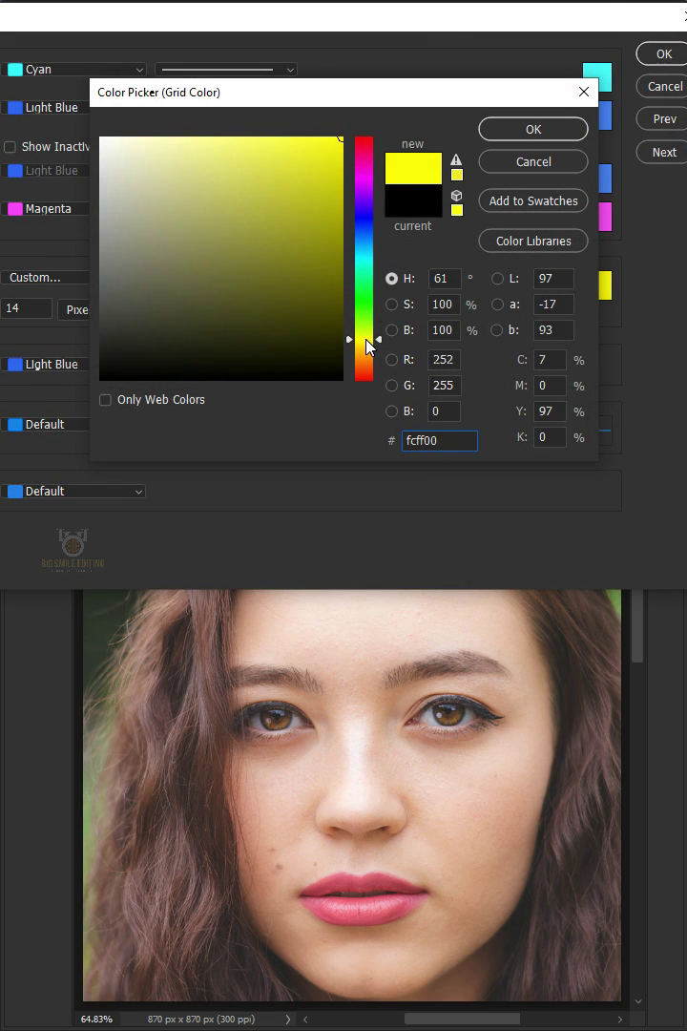
left_click(515, 131)
Save the grid settings (every 220 px, 5 subdivisions) and show the grid over the photo
left_click_drag(386, 29, 534, 29)
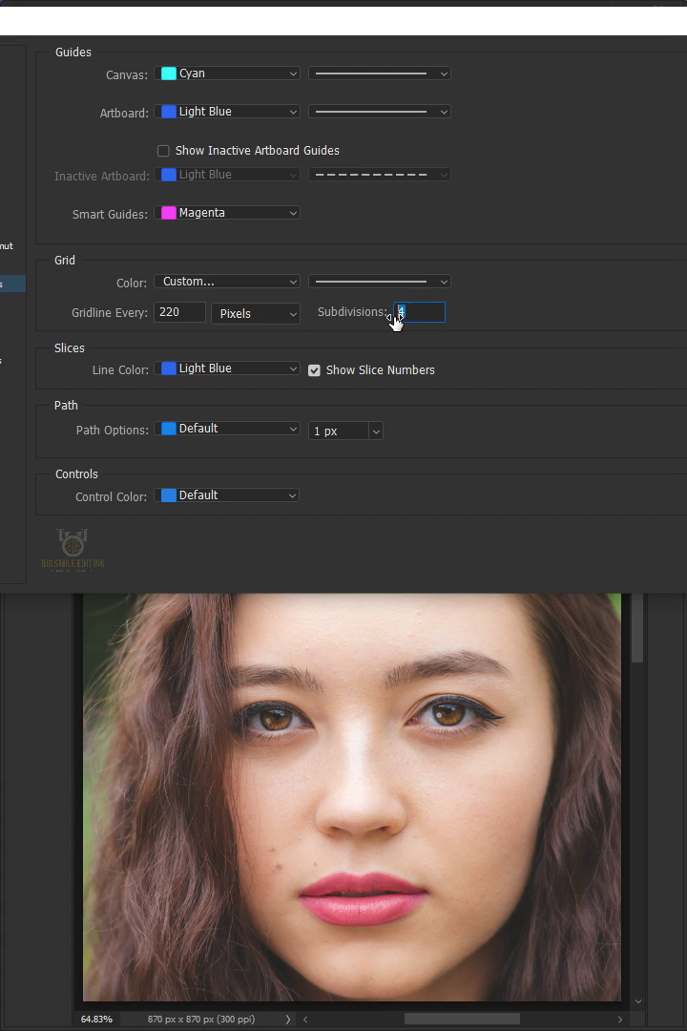
left_click_drag(616, 31, 430, 34)
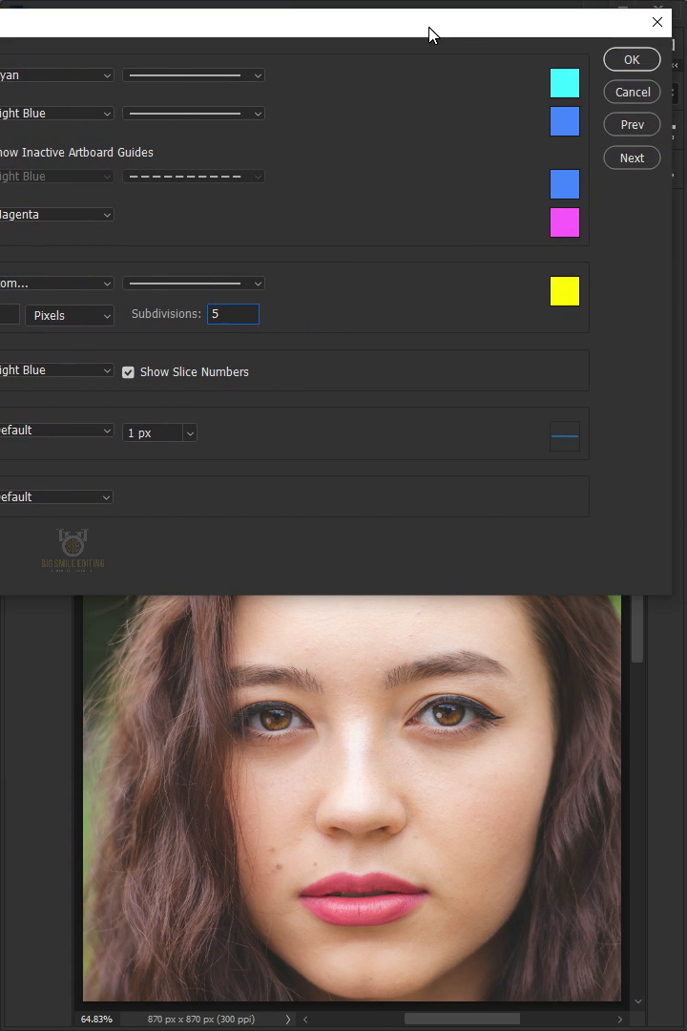
left_click(631, 63)
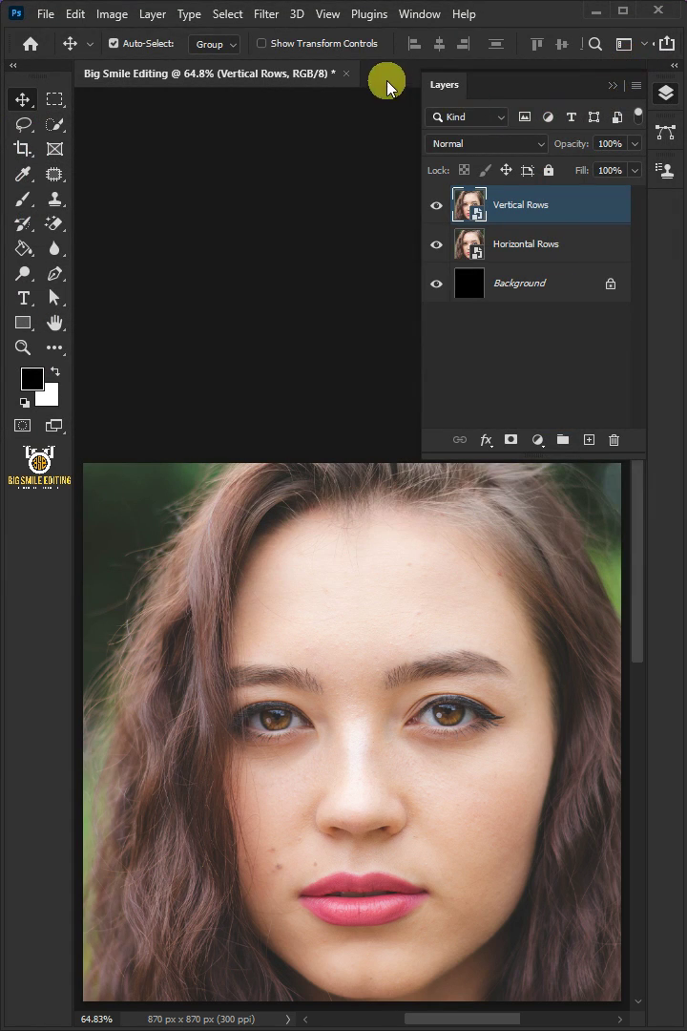
left_click(325, 13)
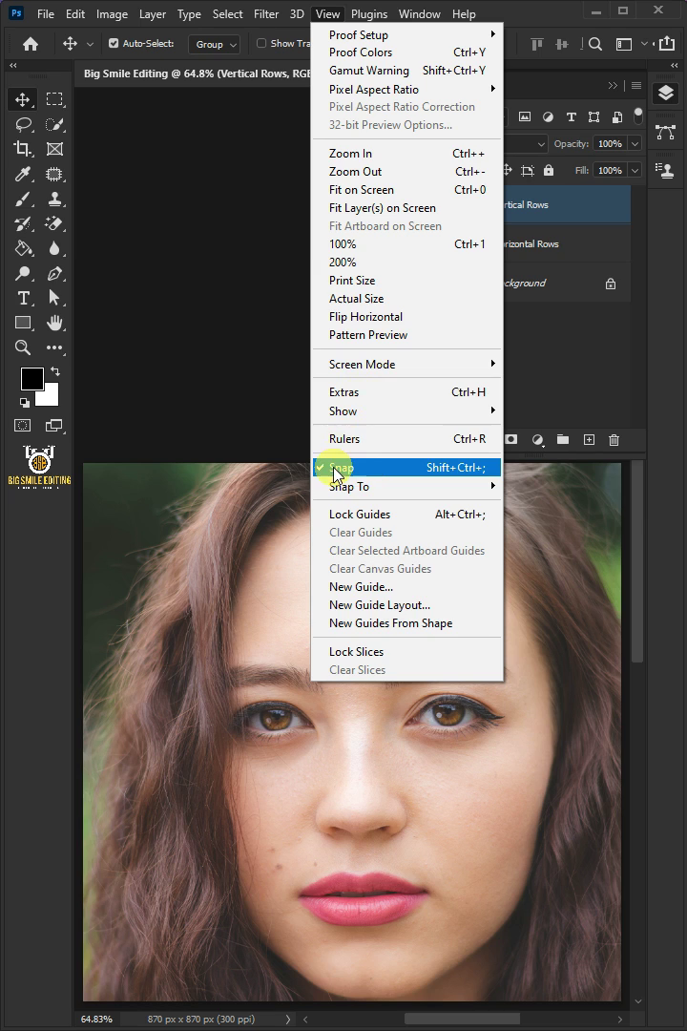
mouse_move(398, 412)
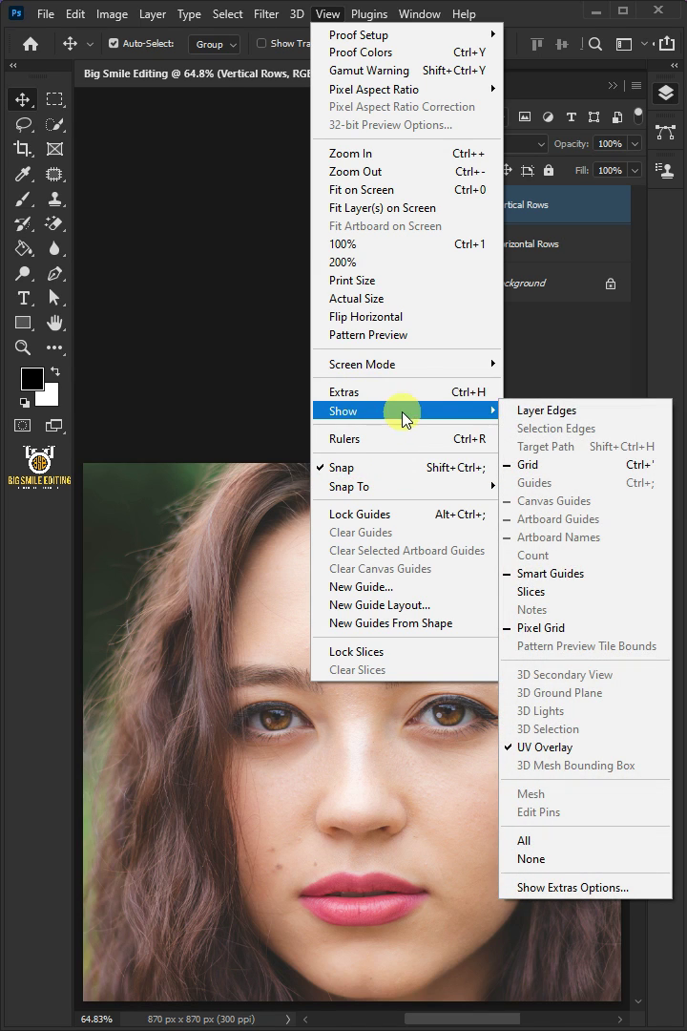
left_click(530, 463)
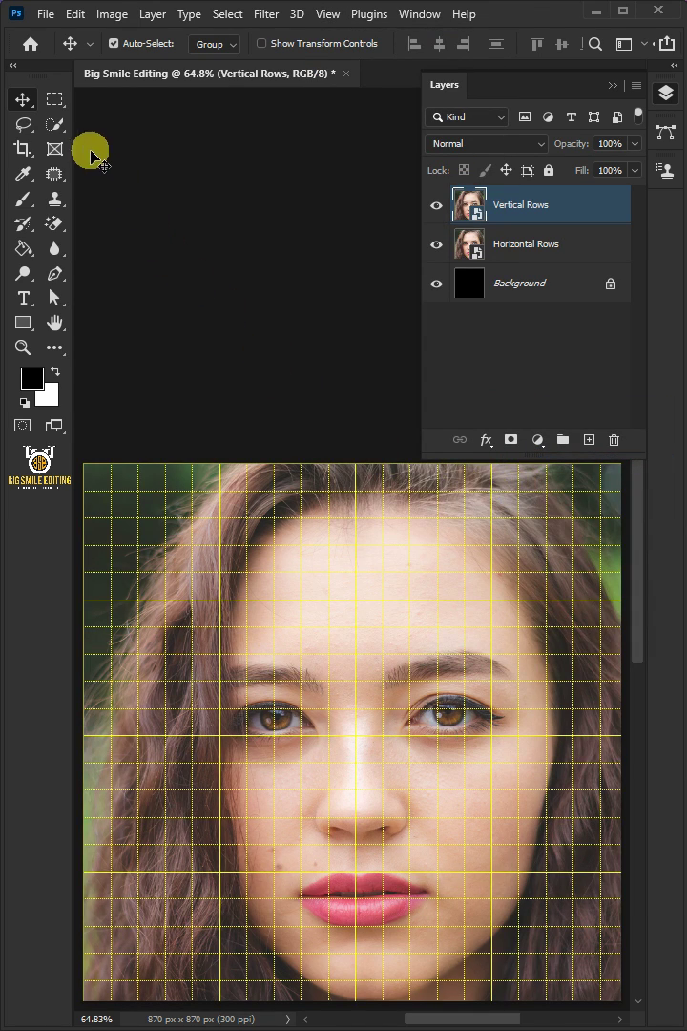
Select five full-height column strips with the Rectangular Marquee and mask Vertical Rows to them
left_click(57, 99)
left_click(129, 101)
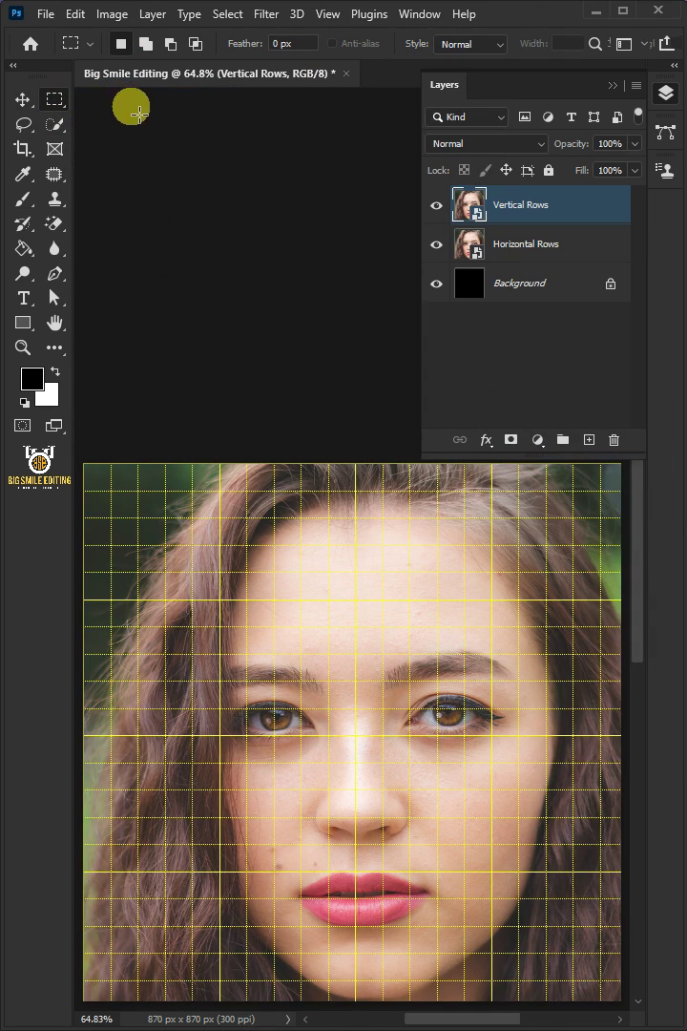
left_click(147, 47)
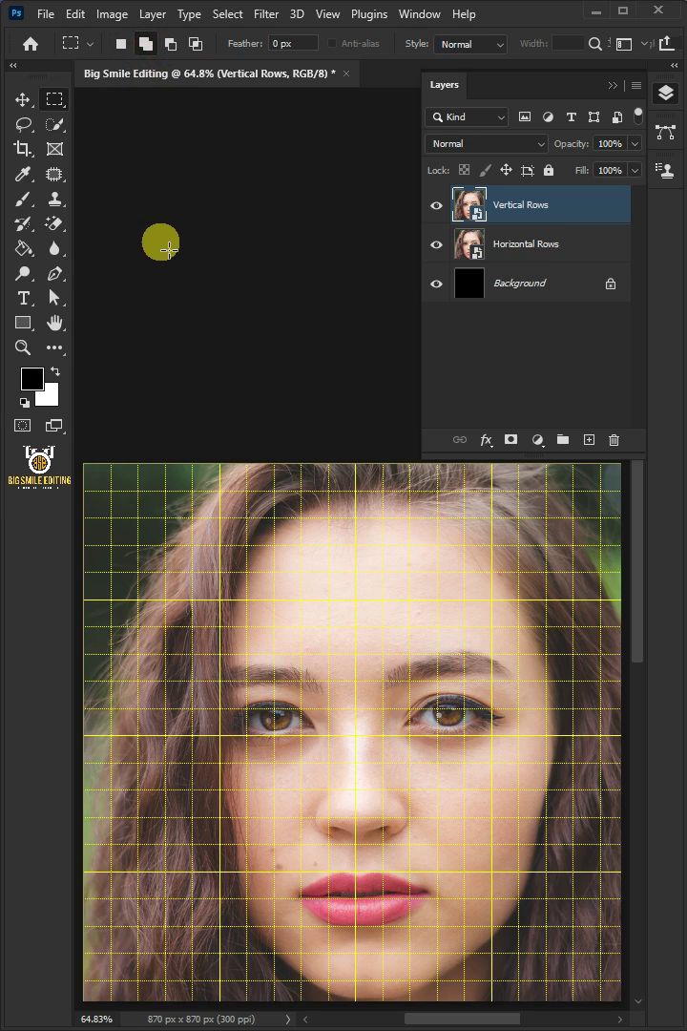
left_click_drag(86, 464, 169, 1008)
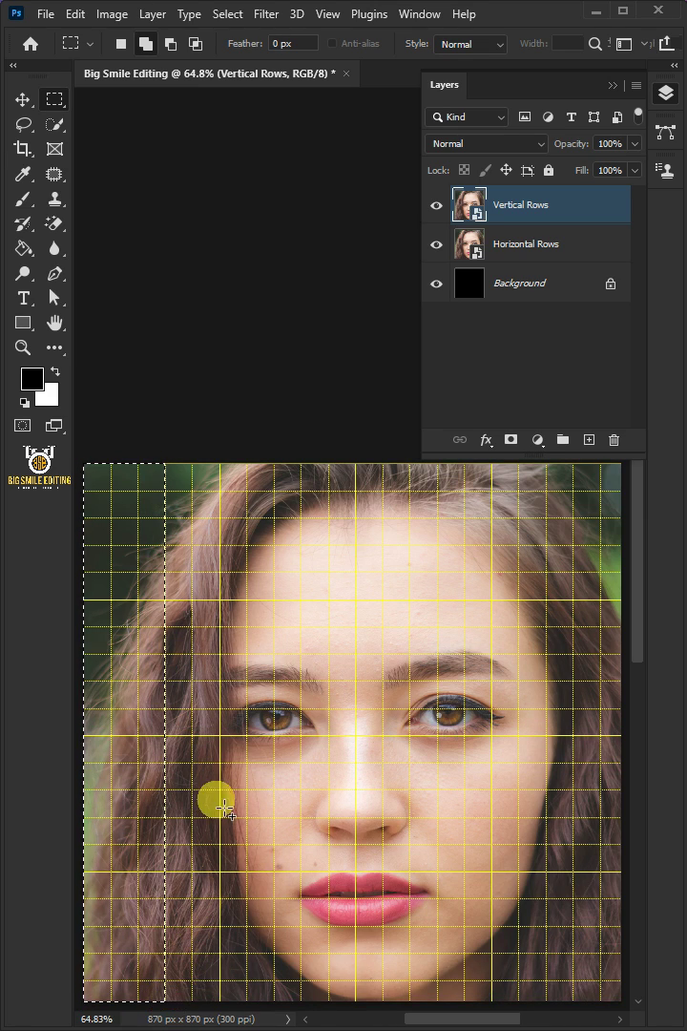
left_click_drag(197, 472, 276, 1007)
left_click_drag(302, 464, 384, 1002)
left_click_drag(410, 466, 492, 1004)
left_click_drag(521, 465, 603, 1003)
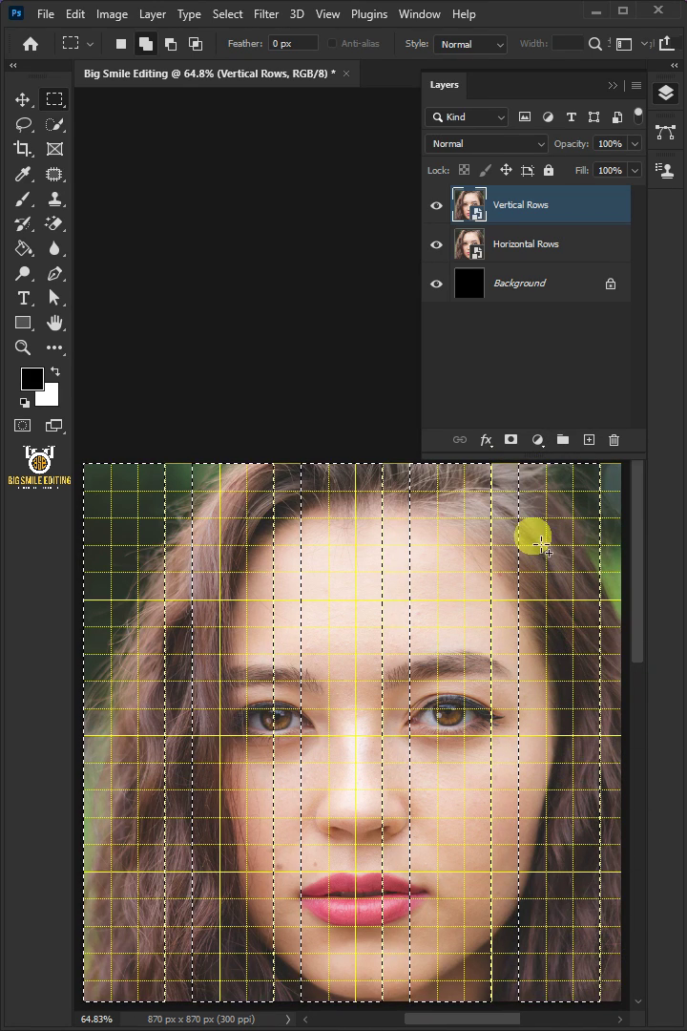
left_click(512, 440)
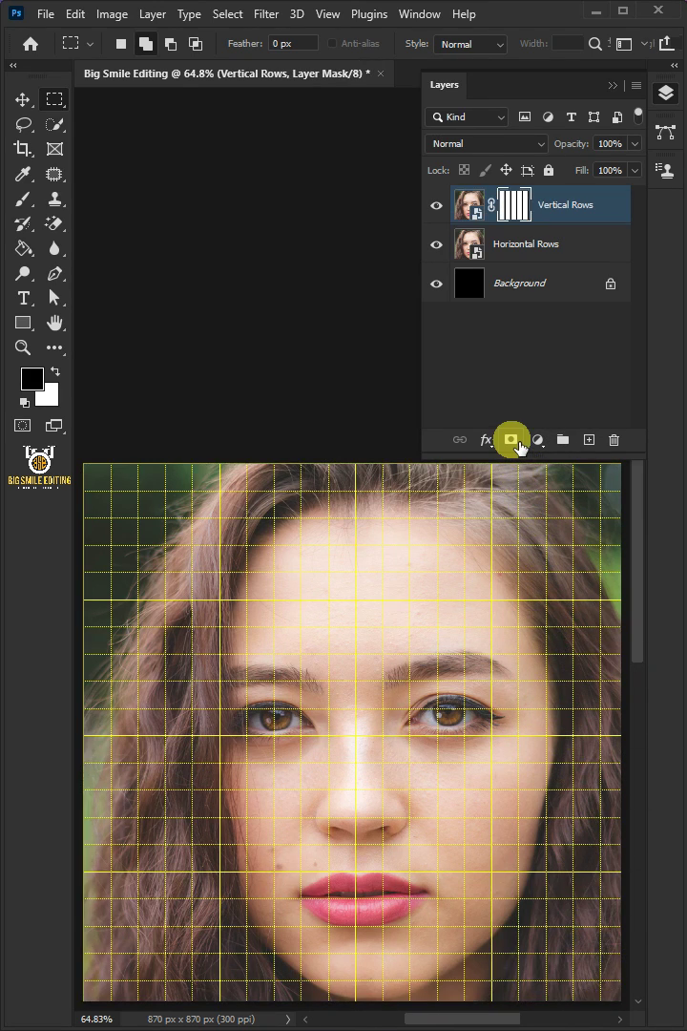
Mask Horizontal Rows to five horizontal strip selections, then load that mask as a selection
left_click(559, 257)
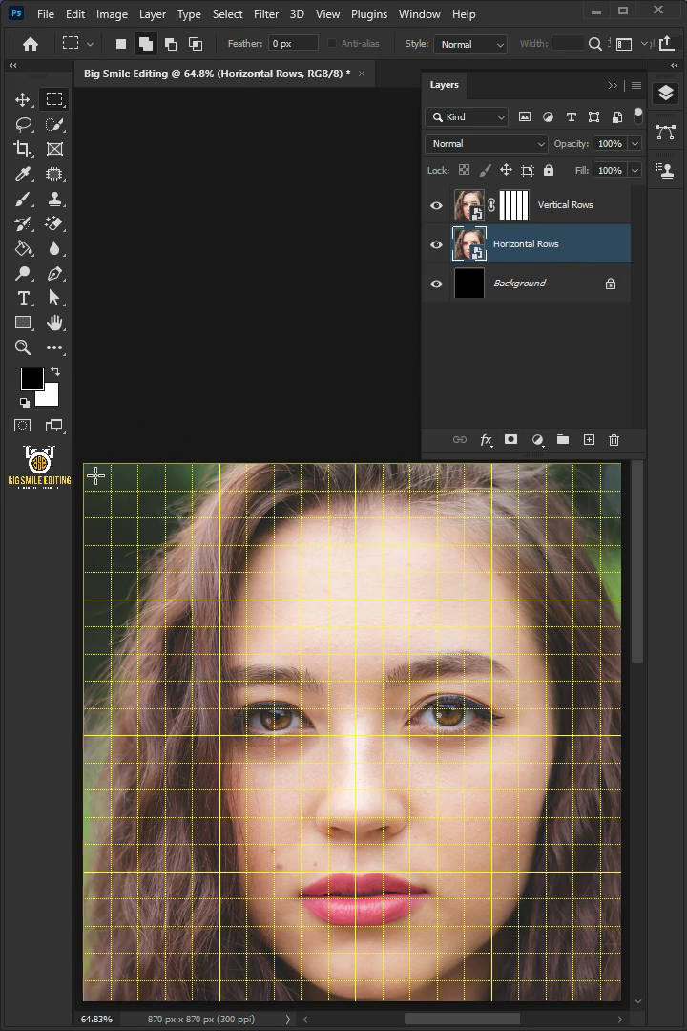
left_click_drag(96, 475, 630, 546)
left_click_drag(86, 572, 627, 662)
left_click_drag(83, 680, 630, 777)
left_click_drag(83, 788, 625, 871)
left_click_drag(83, 898, 621, 980)
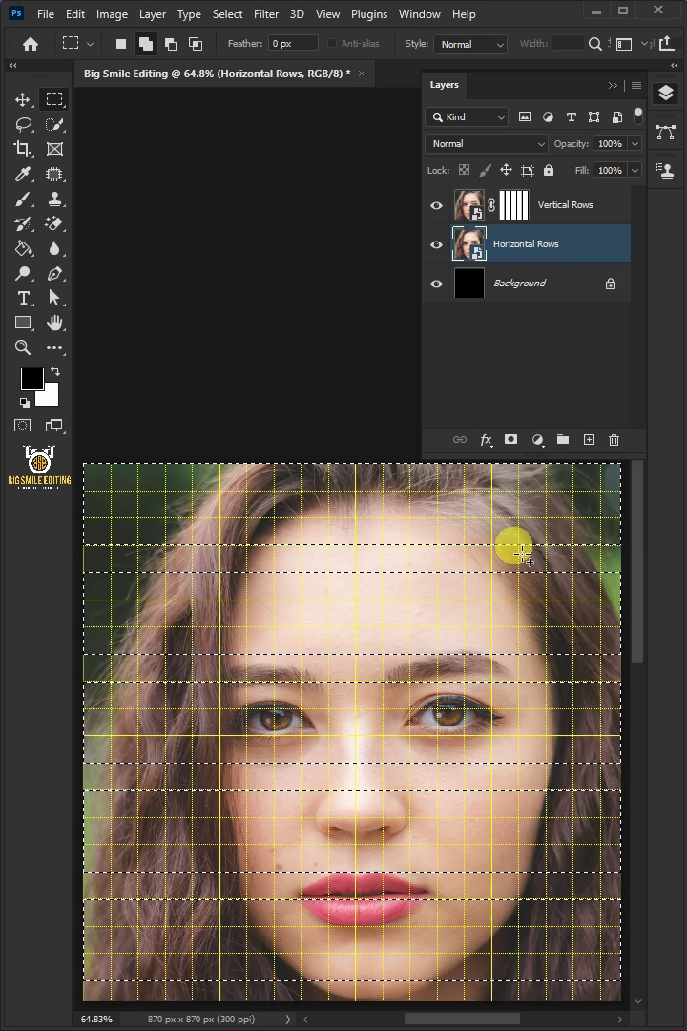
left_click(512, 440)
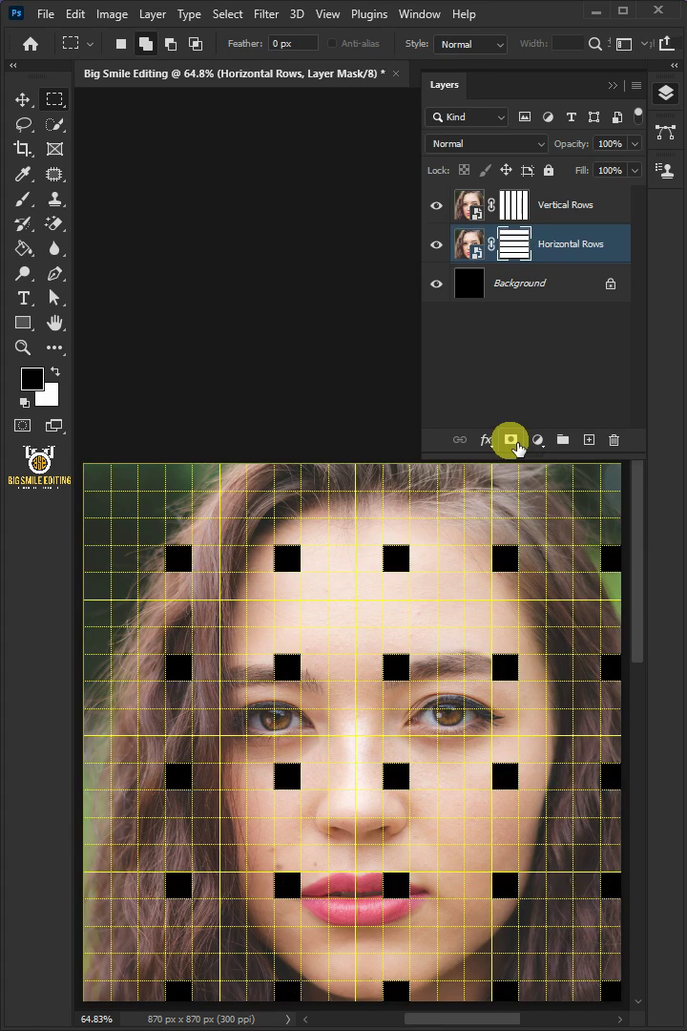
left_click(515, 240, "ctrl")
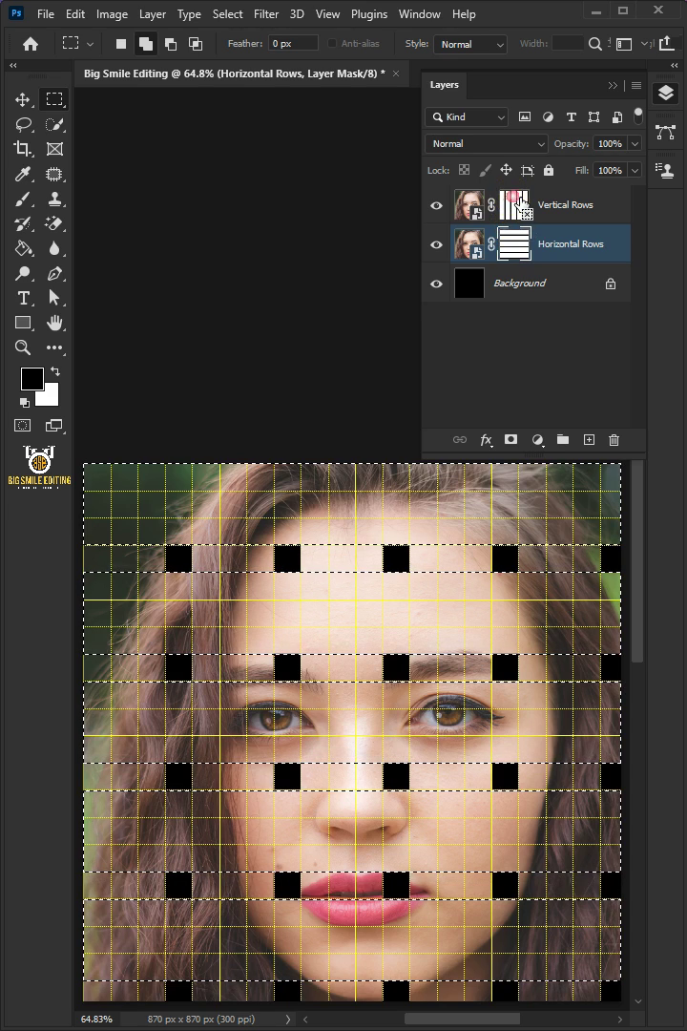
Add the vertical strips to the selection and save it as a channel named 'Rows'
left_click(515, 202, "ctrl+shift")
left_click(228, 13)
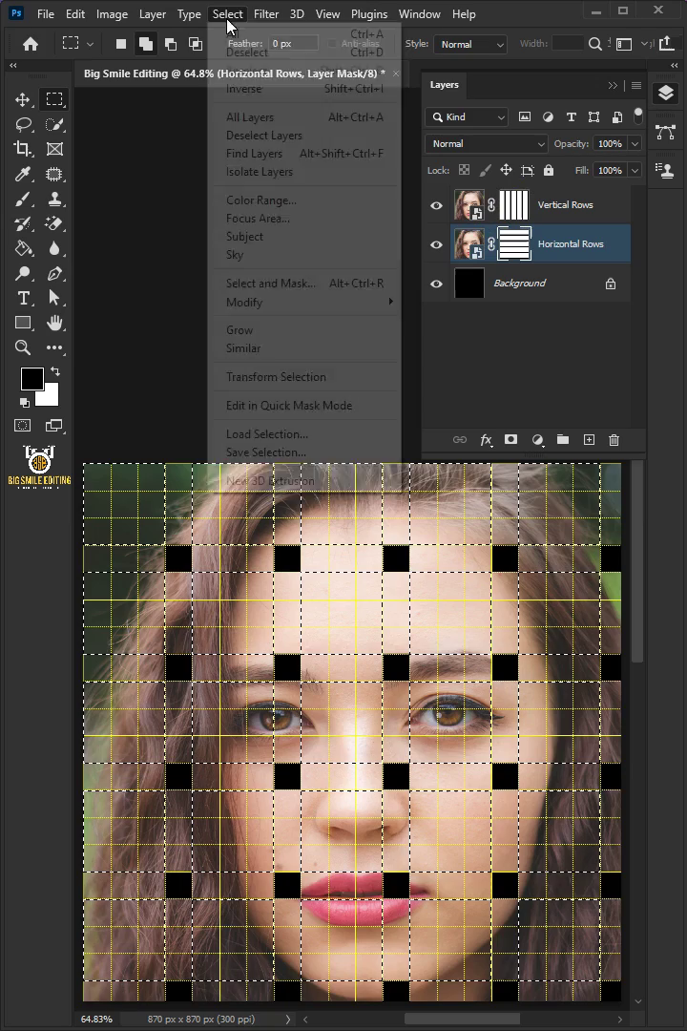
left_click(267, 452)
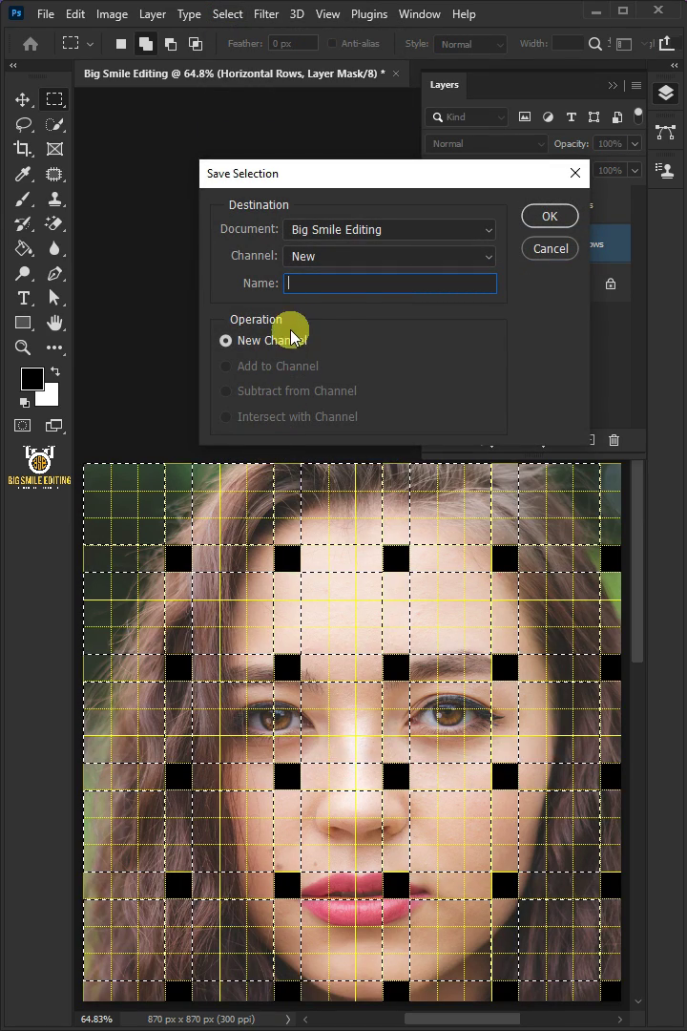
type("Rows")
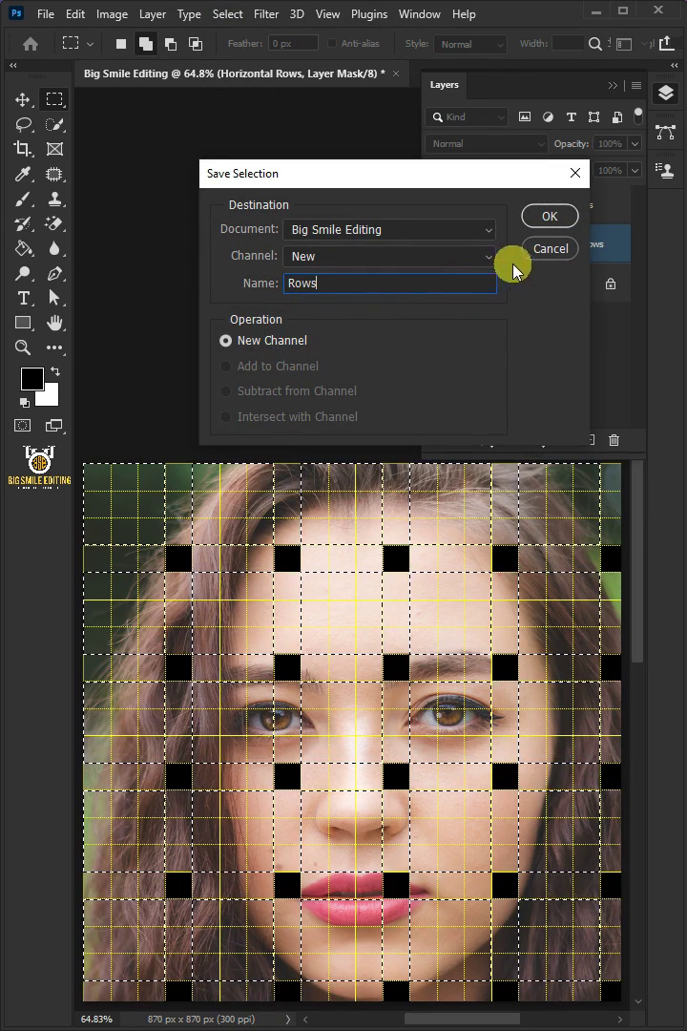
left_click(544, 217)
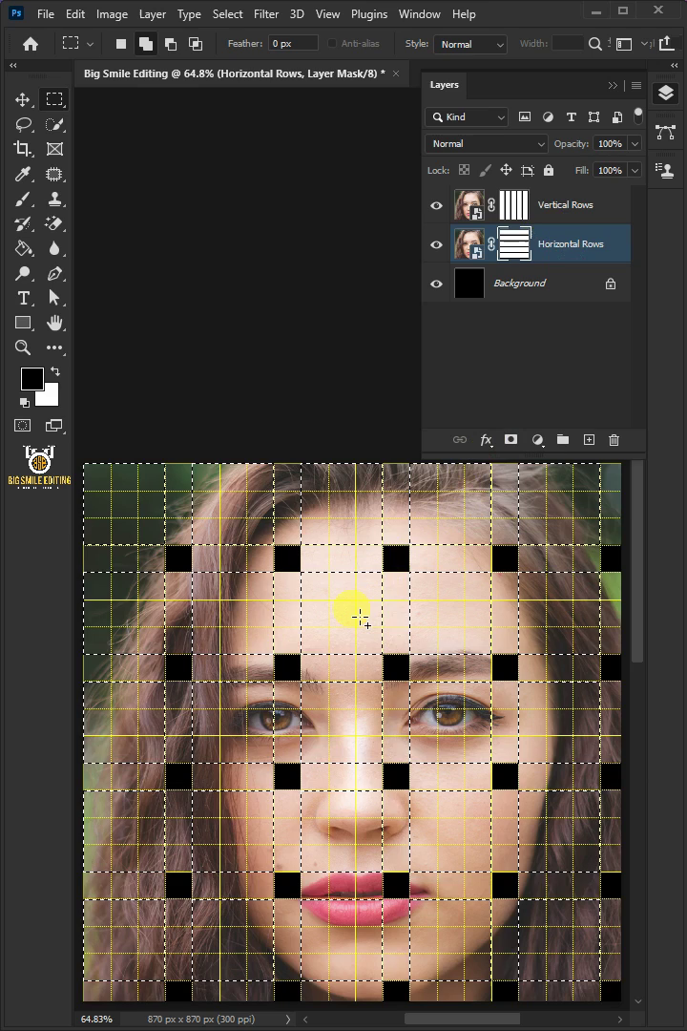
Enter Quick Mask and paint-bucket fill alternating cells in the top row, right eye and chin
key("q")
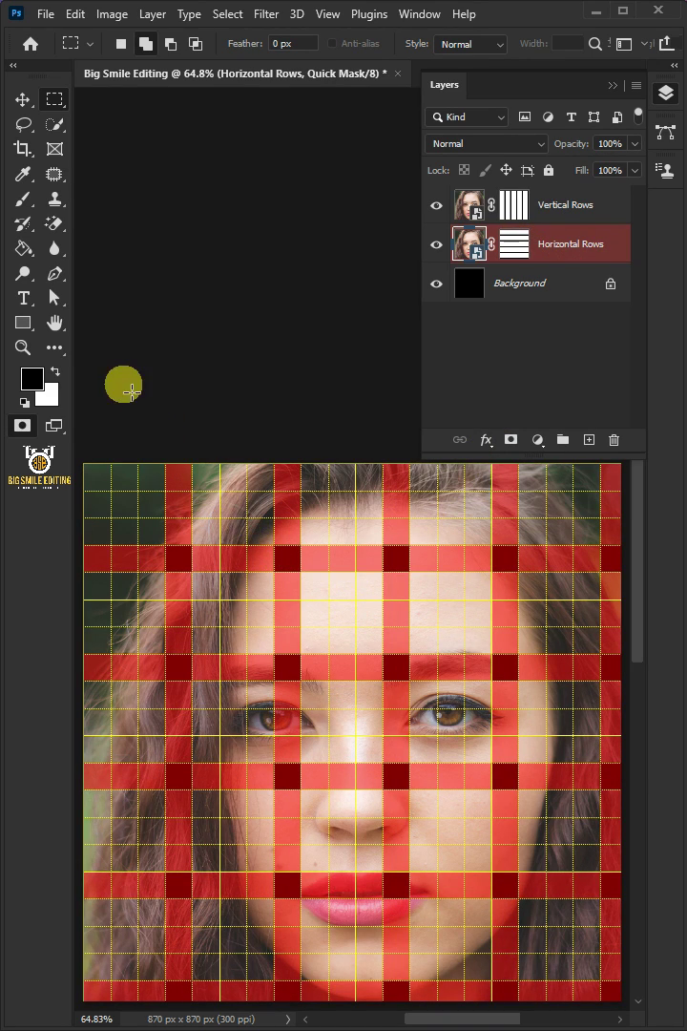
left_click(23, 250)
left_click(103, 266)
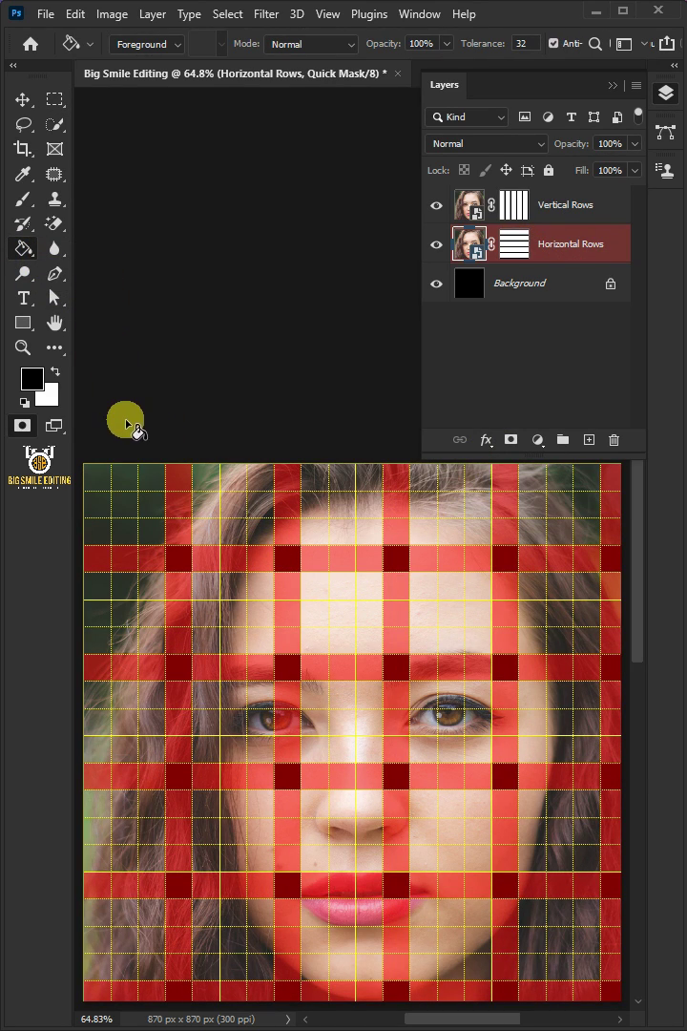
left_click(219, 493)
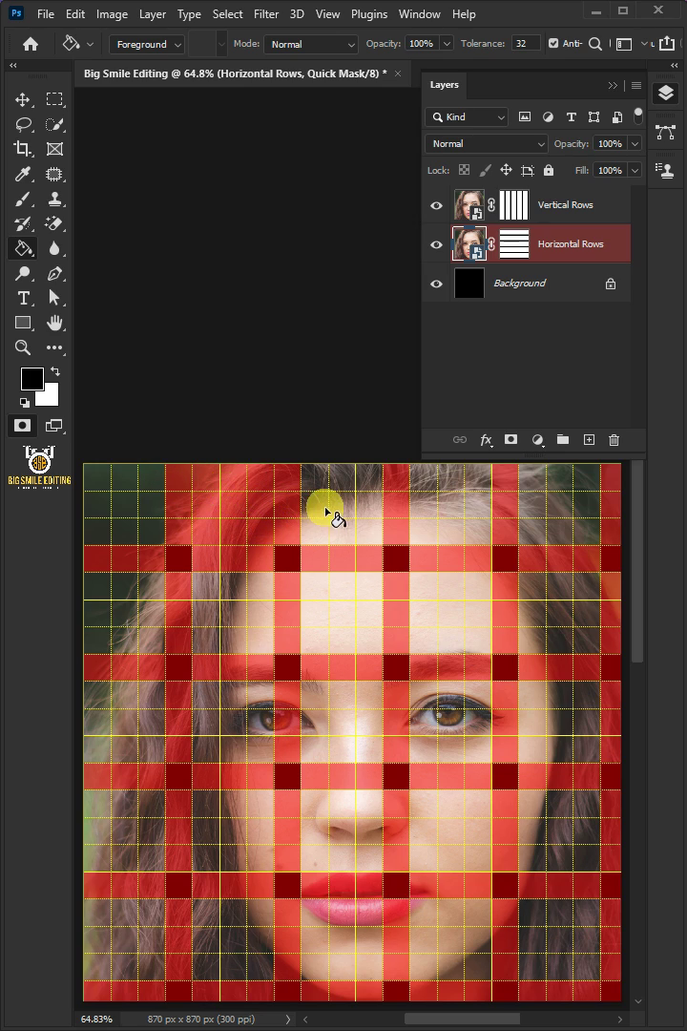
left_click(441, 497)
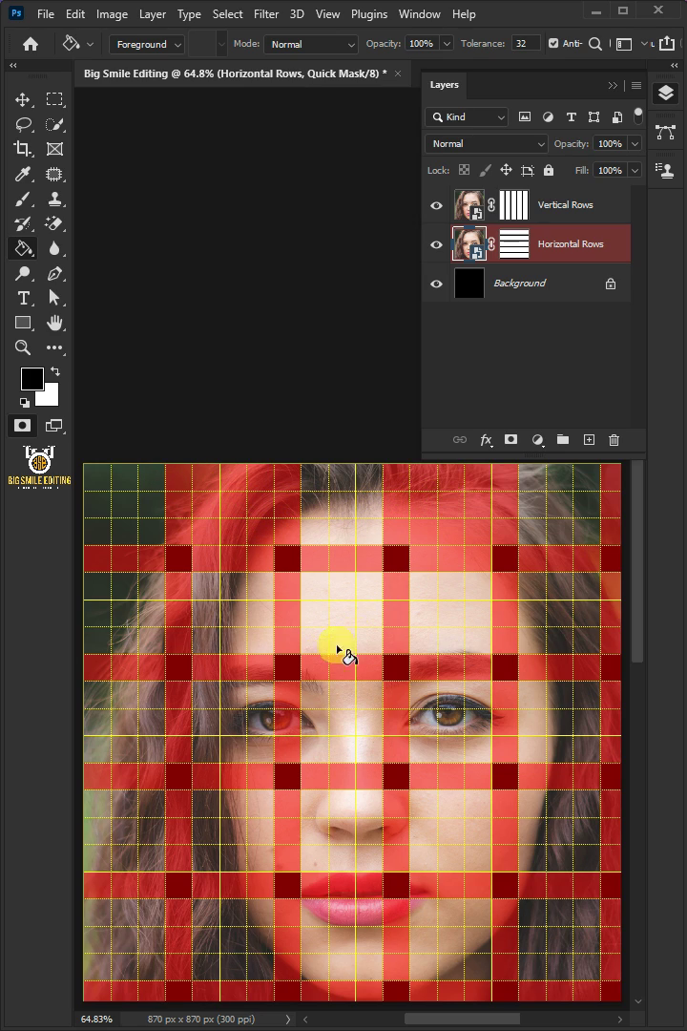
left_click(374, 716)
left_click(436, 708)
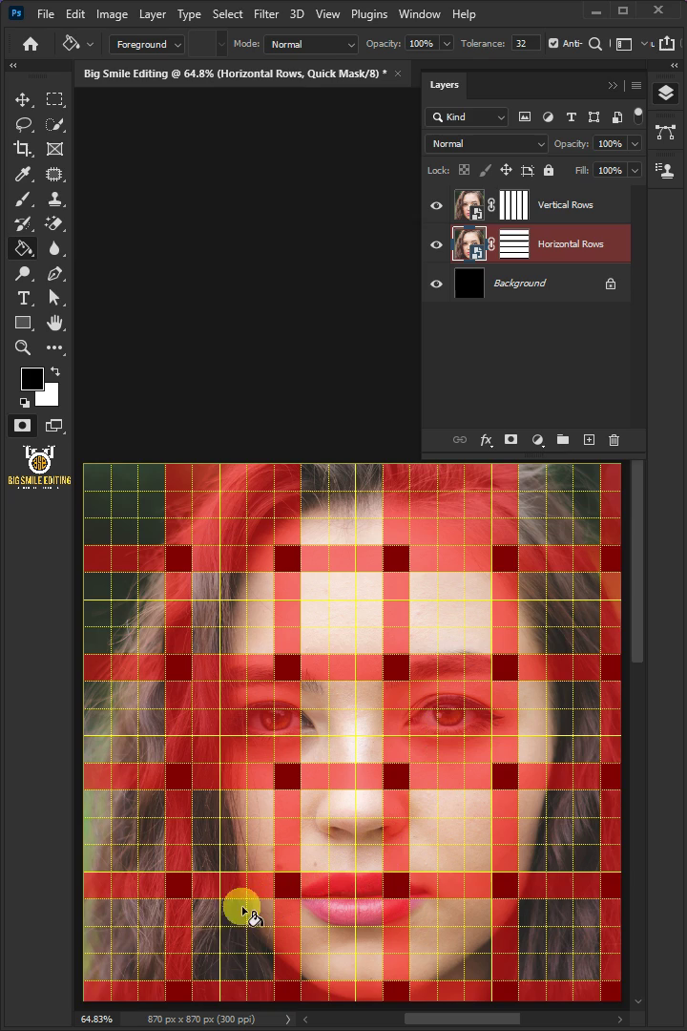
left_click(436, 921)
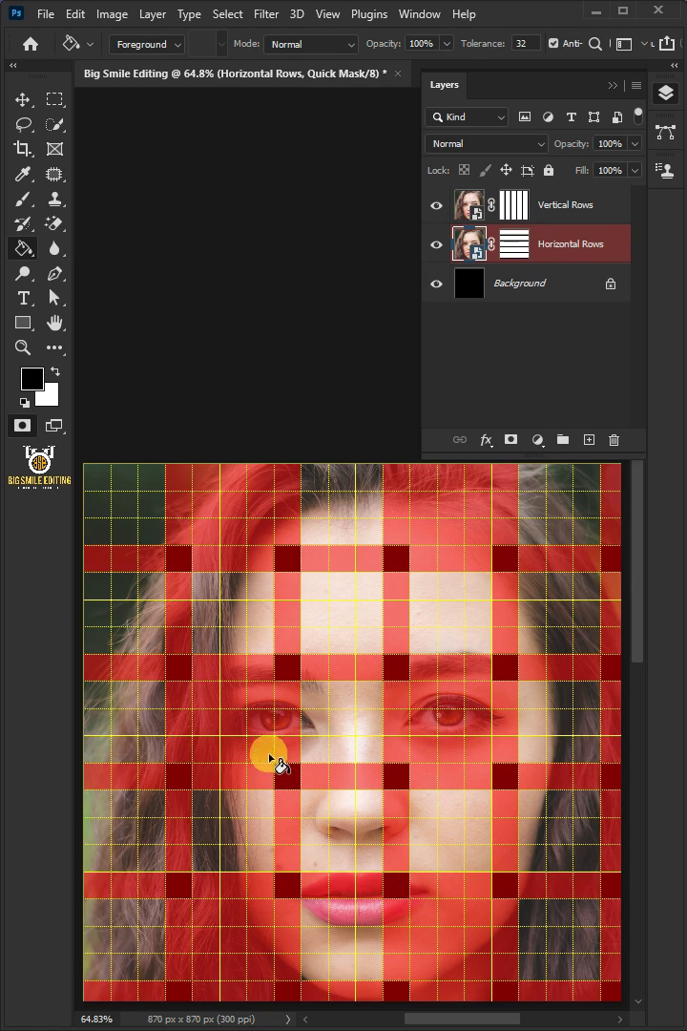
Fill more alternating crossing cells across the hair, forehead, nose and right cheek
left_click(107, 596)
left_click(186, 623)
left_click(333, 601)
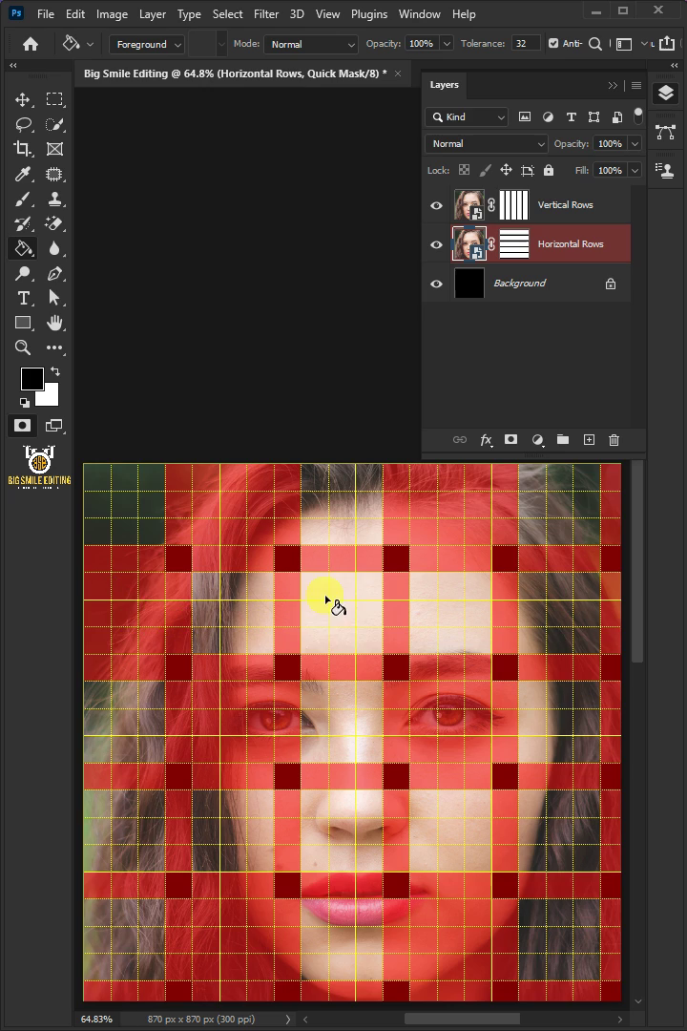
left_click(547, 609)
left_click(177, 804)
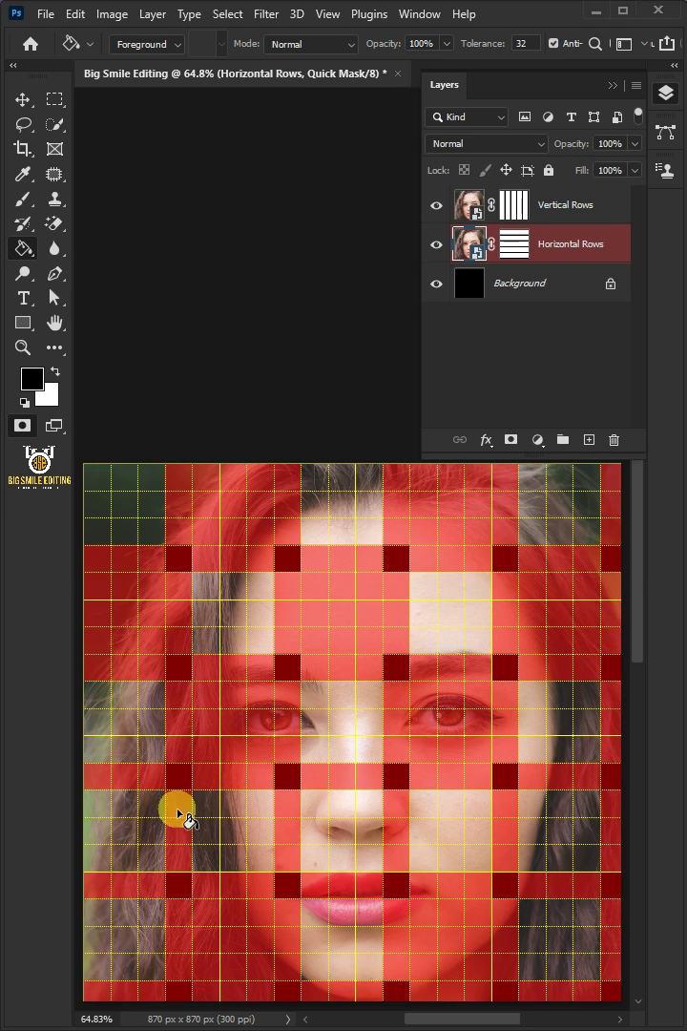
left_click(127, 834)
left_click(333, 823)
left_click(511, 829)
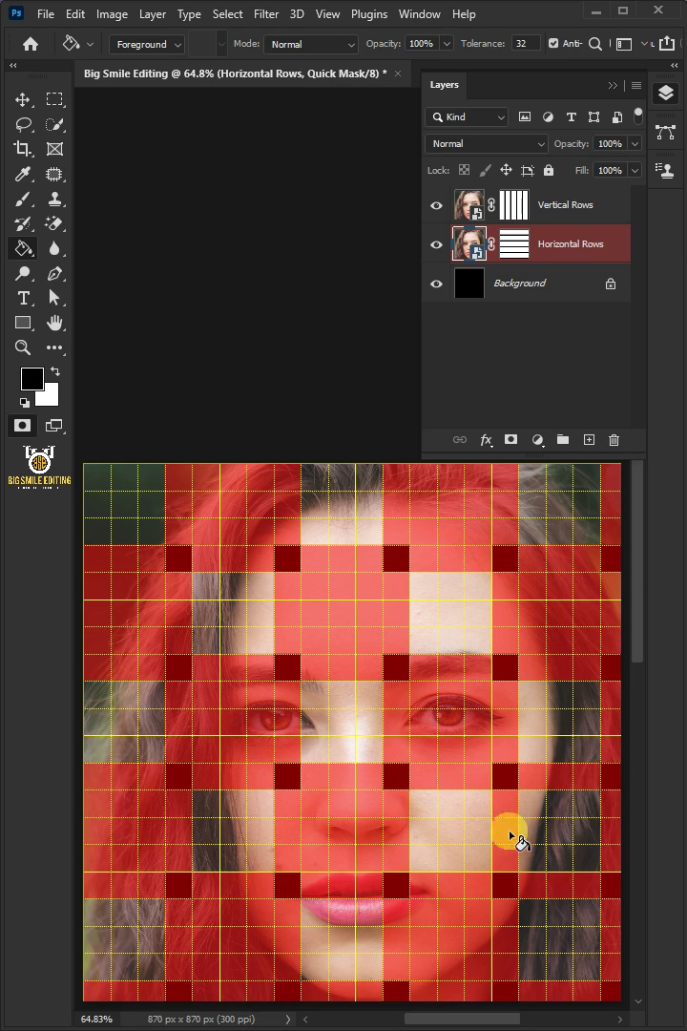
left_click(541, 817)
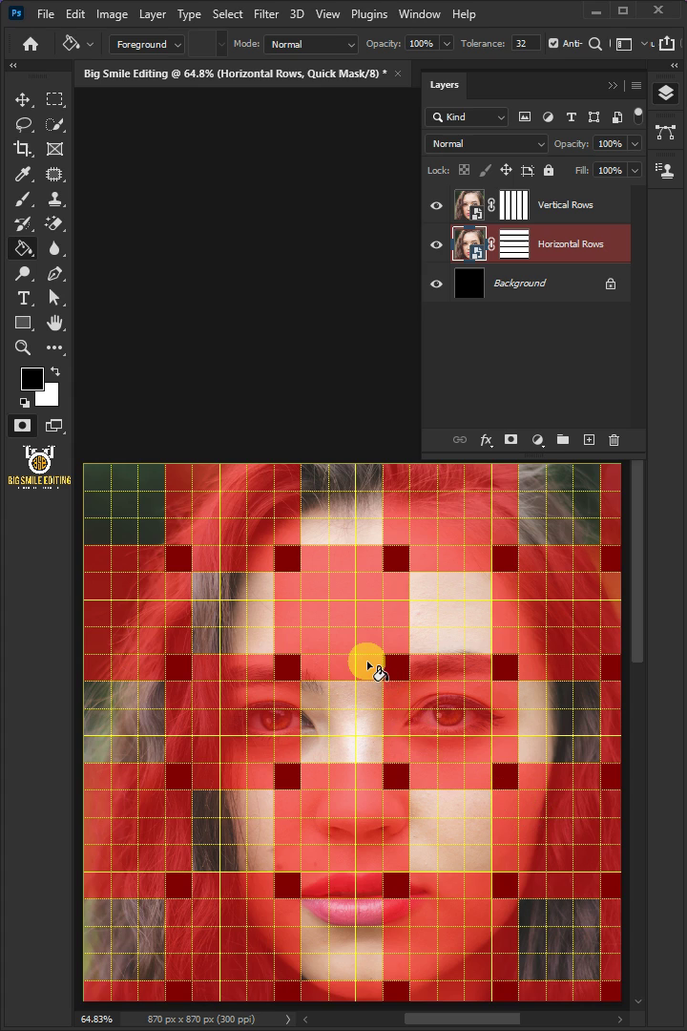
Exit Quick Mask and copy the selected crossing squares to a new Layer 1
key("q")
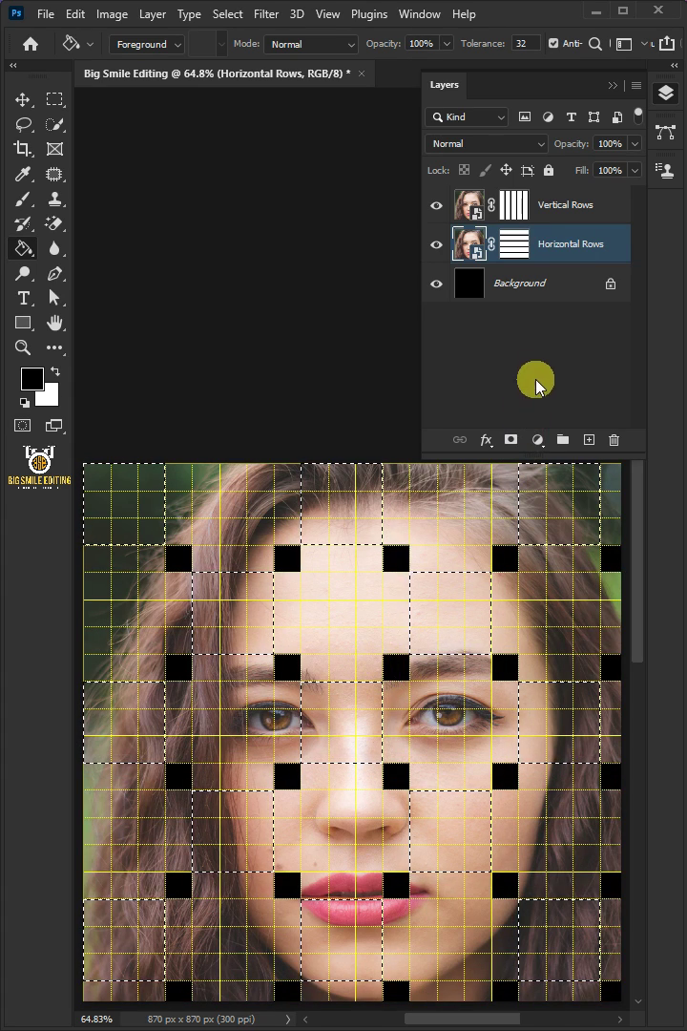
left_click(567, 251)
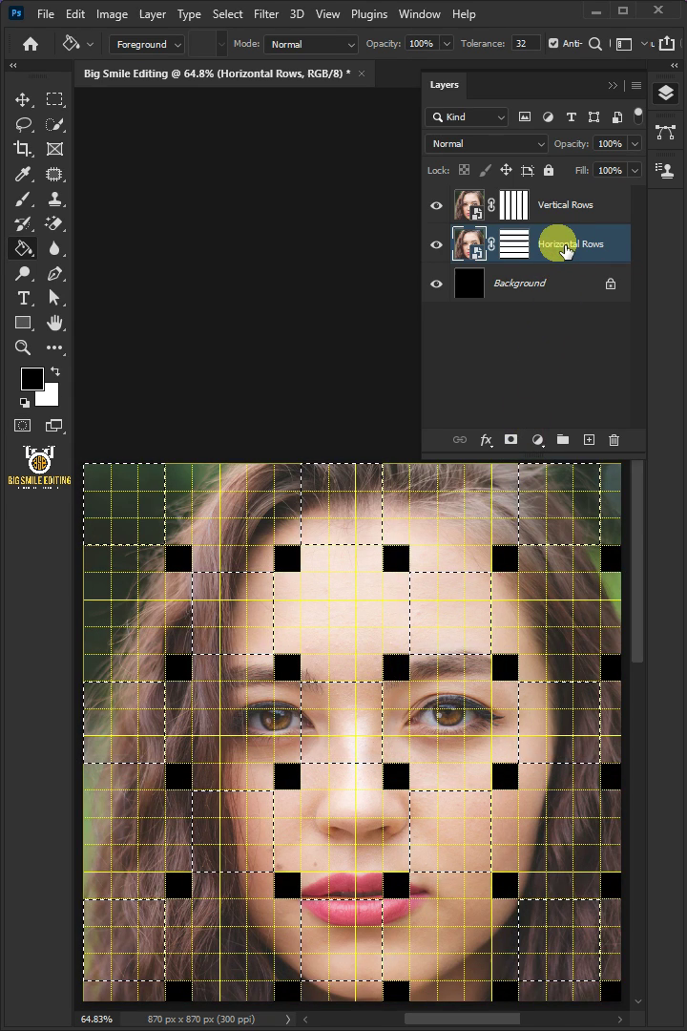
key("ctrl+j")
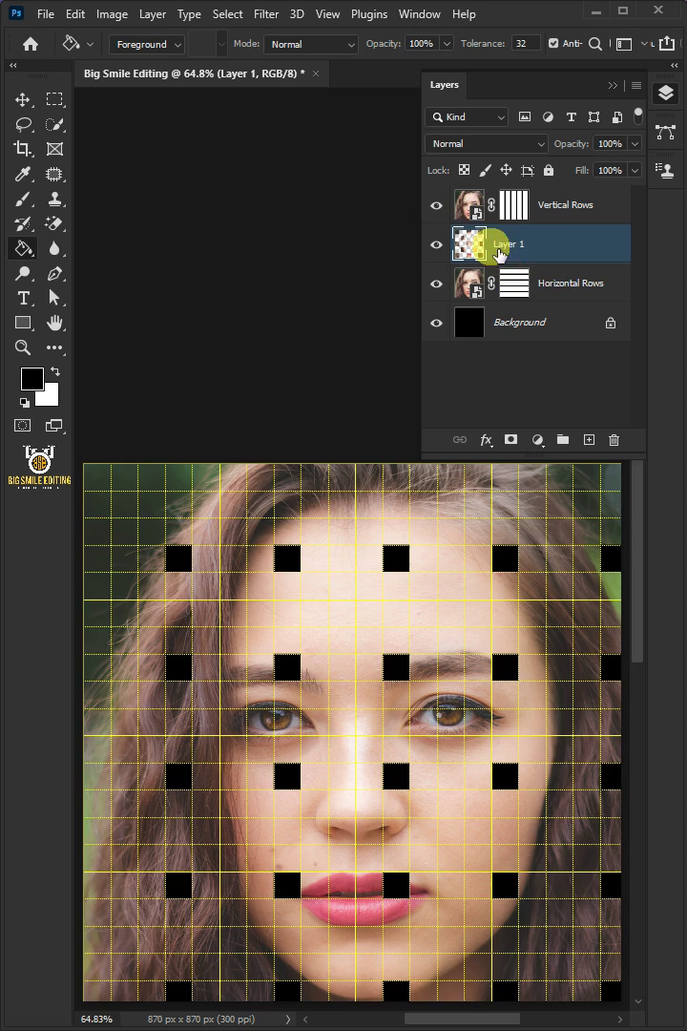
Select the Vertical Rows layer and reload the Rows channel as a selection from the Channels panel
left_click(477, 204)
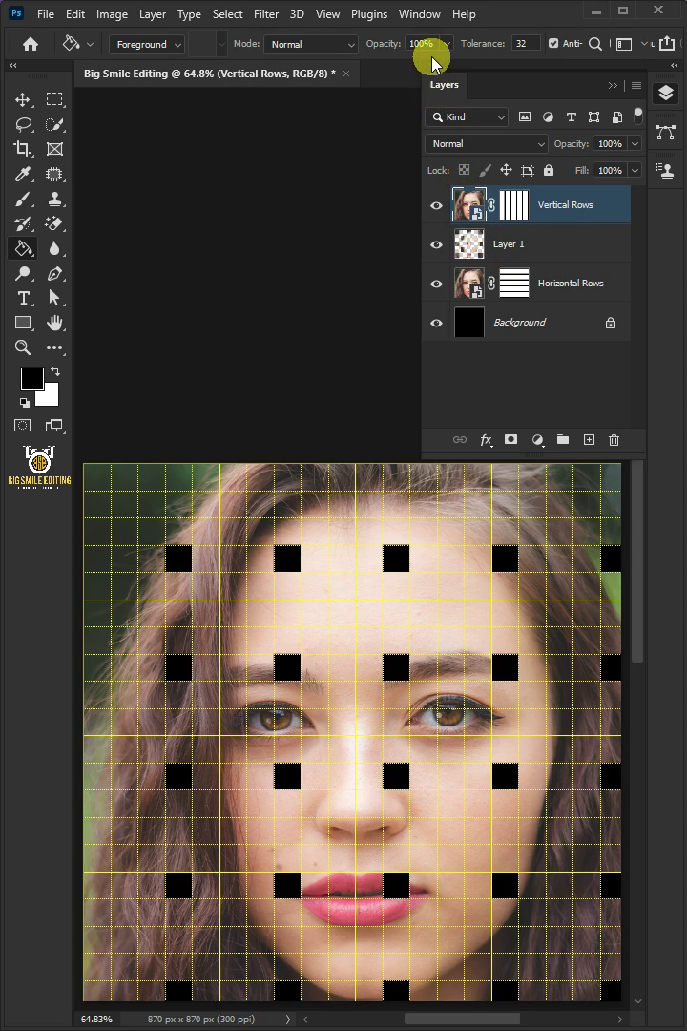
left_click(420, 14)
left_click(420, 219)
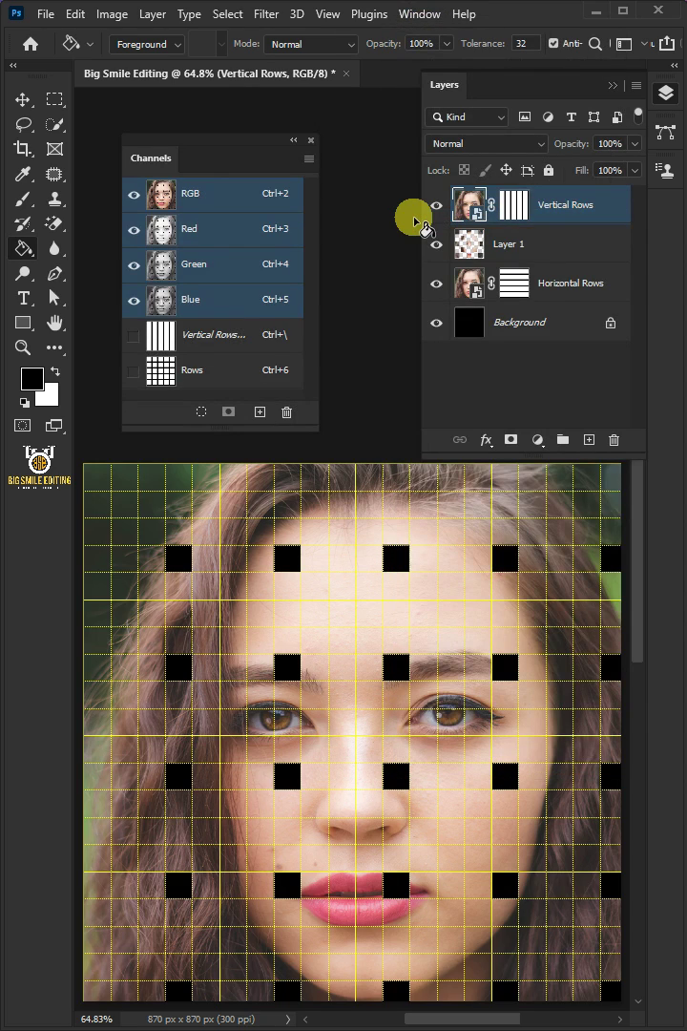
left_click(164, 374, "ctrl")
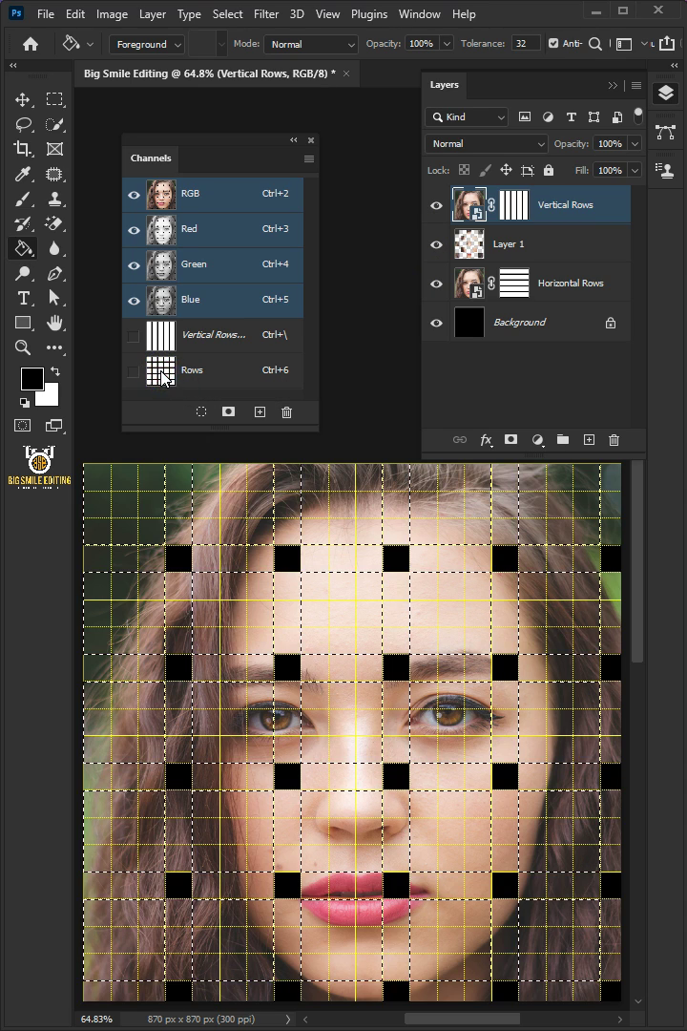
left_click(310, 140)
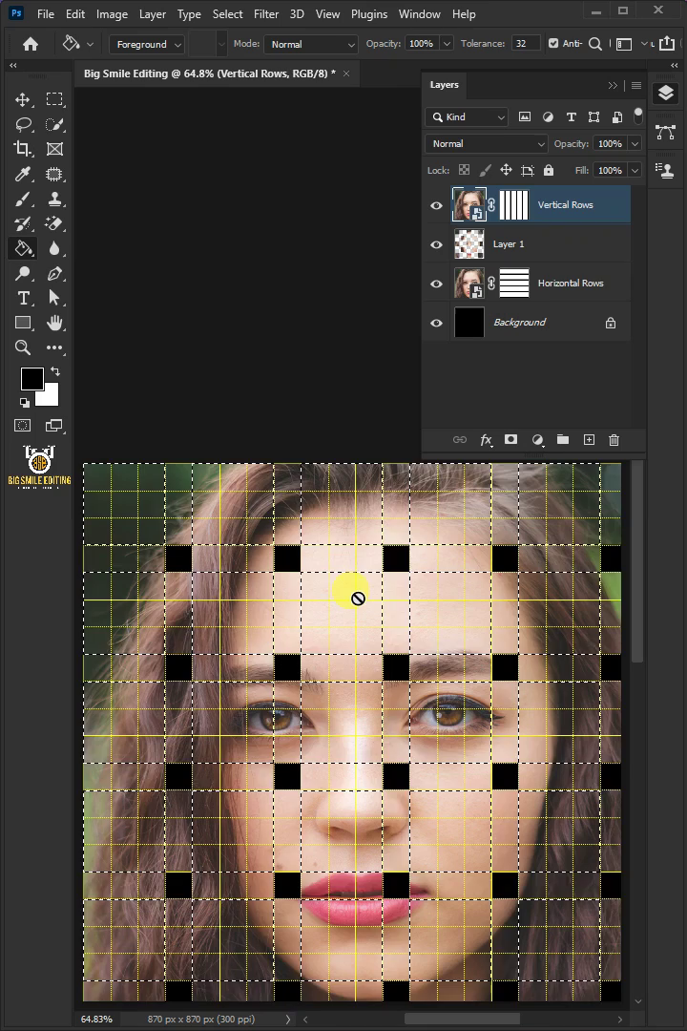
Re-enter Quick Mask and fill the remaining alternating cells in the top, eye, lip and hair rows
key("q")
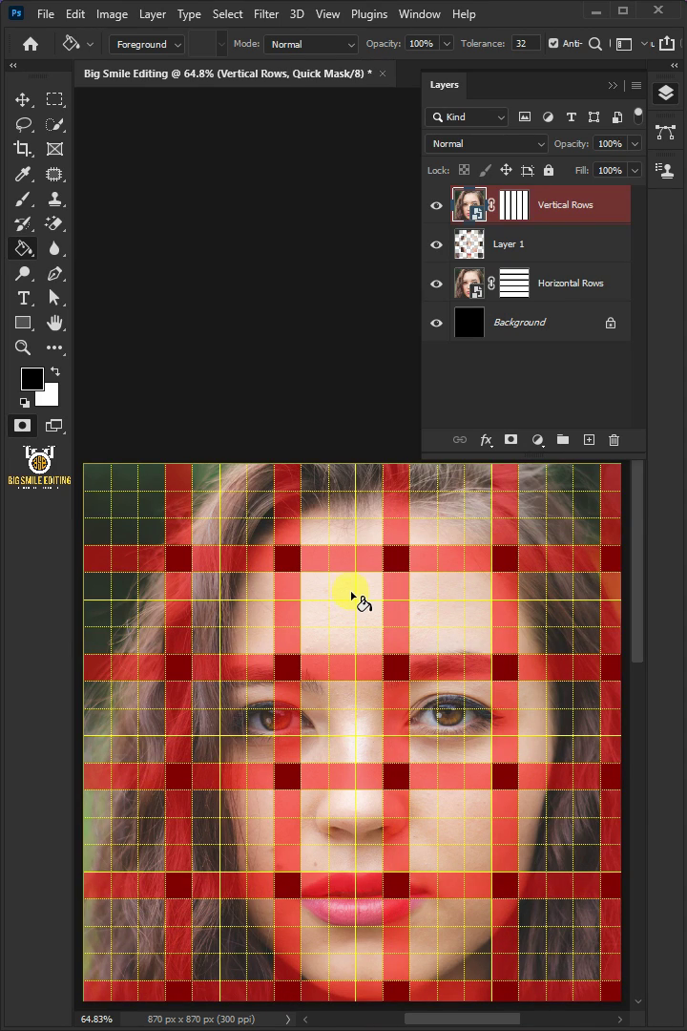
left_click(107, 487)
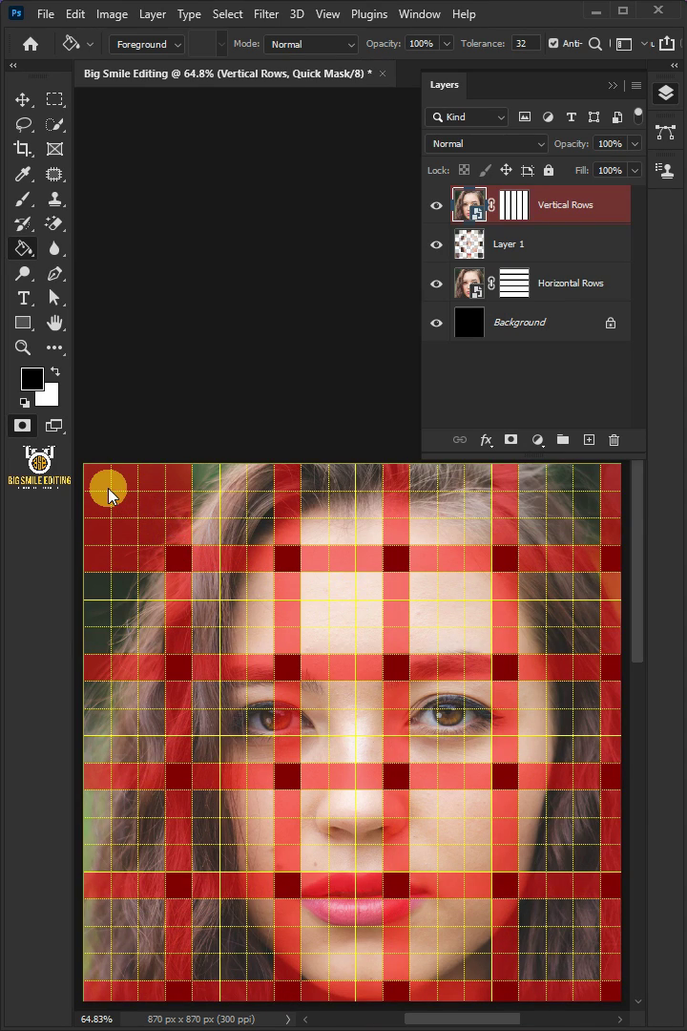
left_click(326, 485)
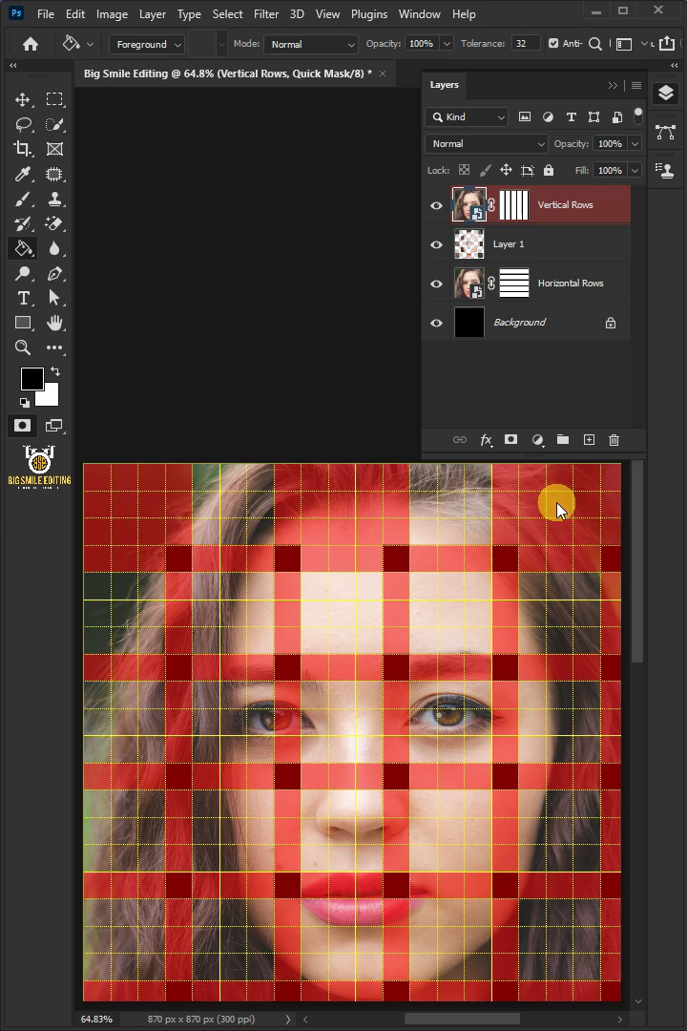
left_click(115, 725)
left_click(323, 729)
left_click(436, 724)
left_click(558, 722)
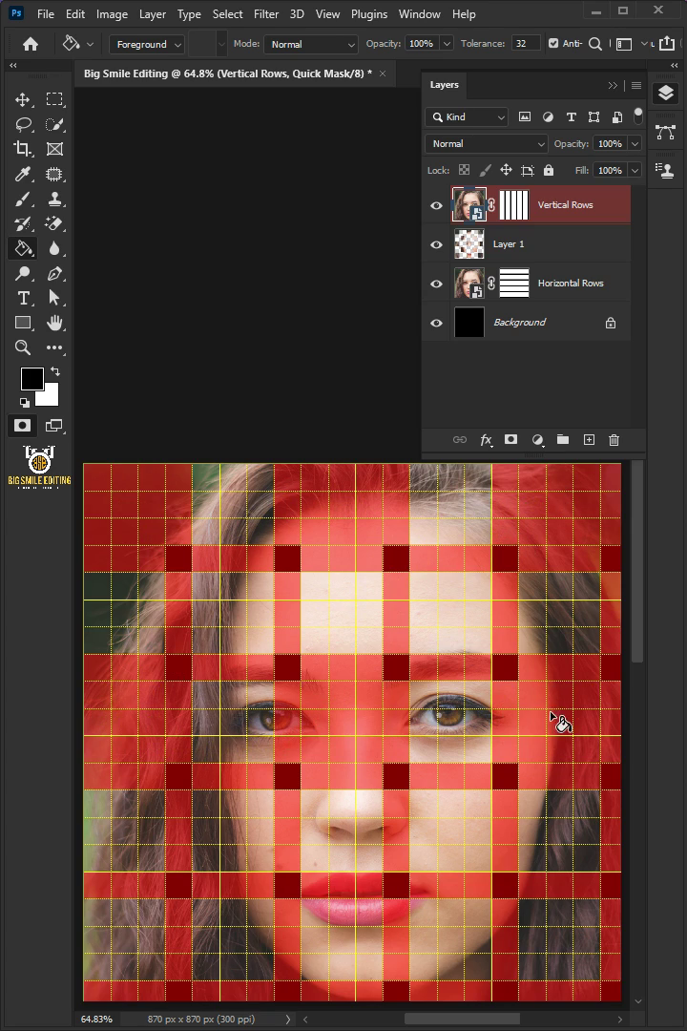
left_click(338, 931)
left_click(503, 942)
left_click(545, 924)
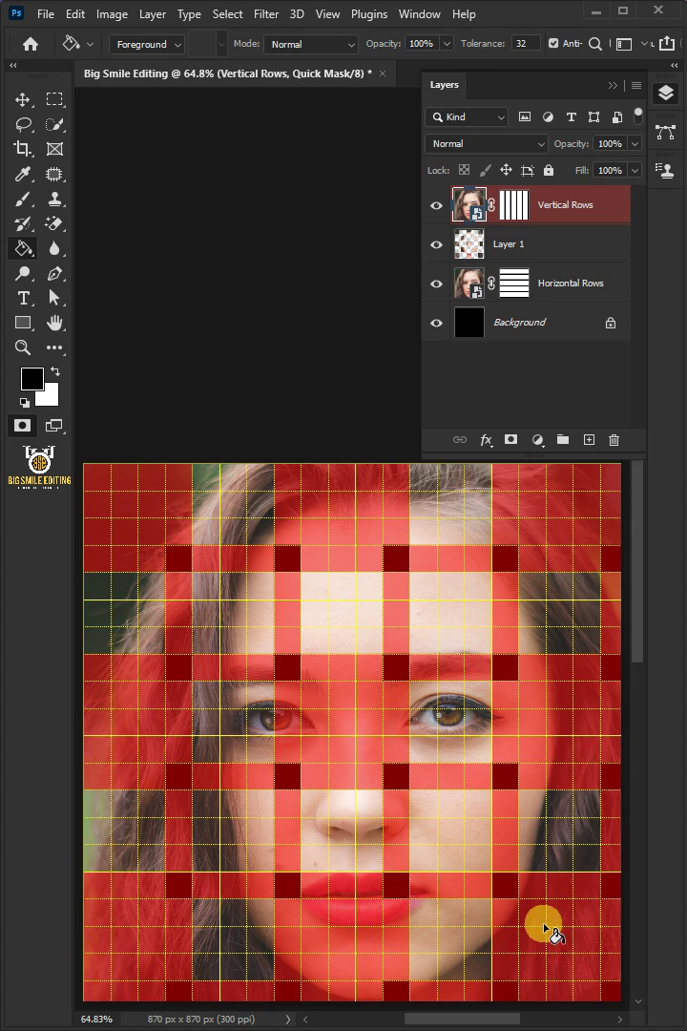
left_click(315, 756)
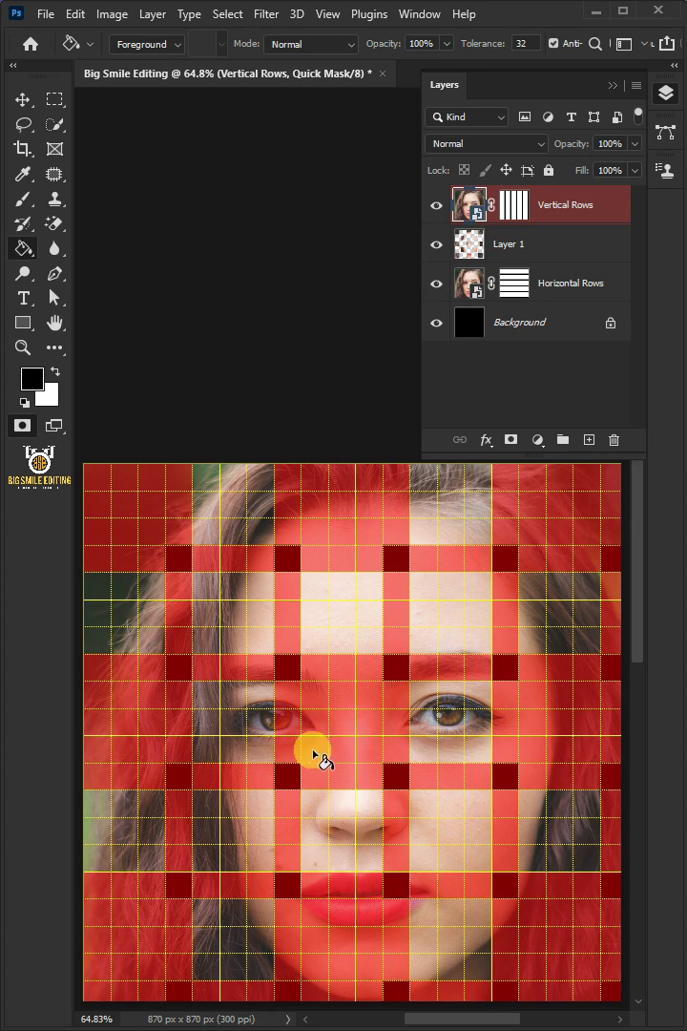
left_click(215, 595)
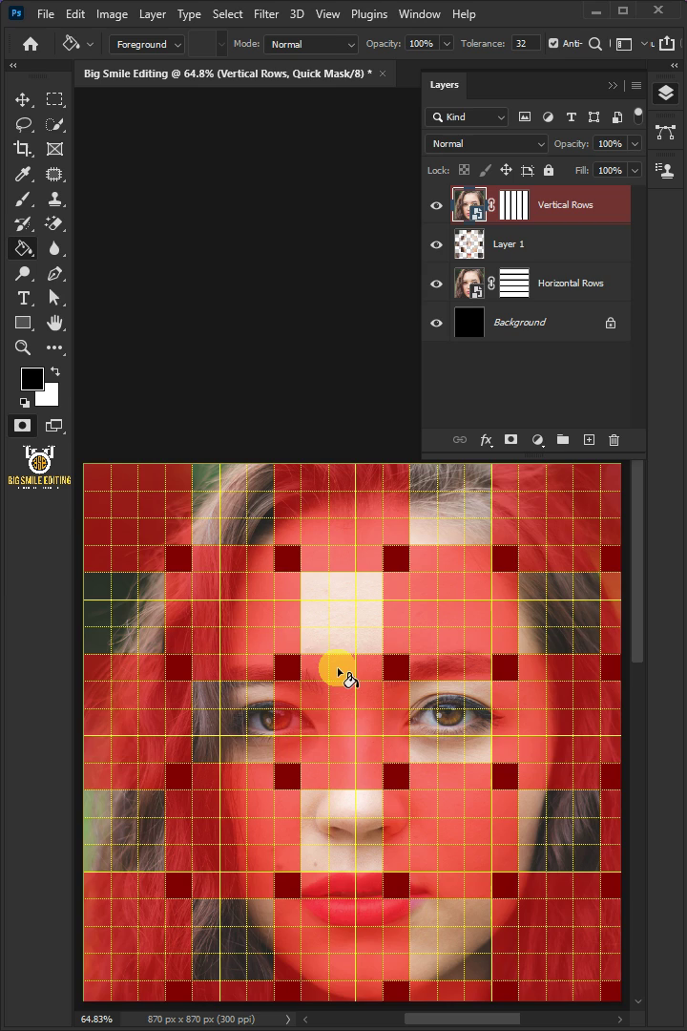
Copy the quick-mask cell selection onto a new Layer 2 and hide the grid
key("q")
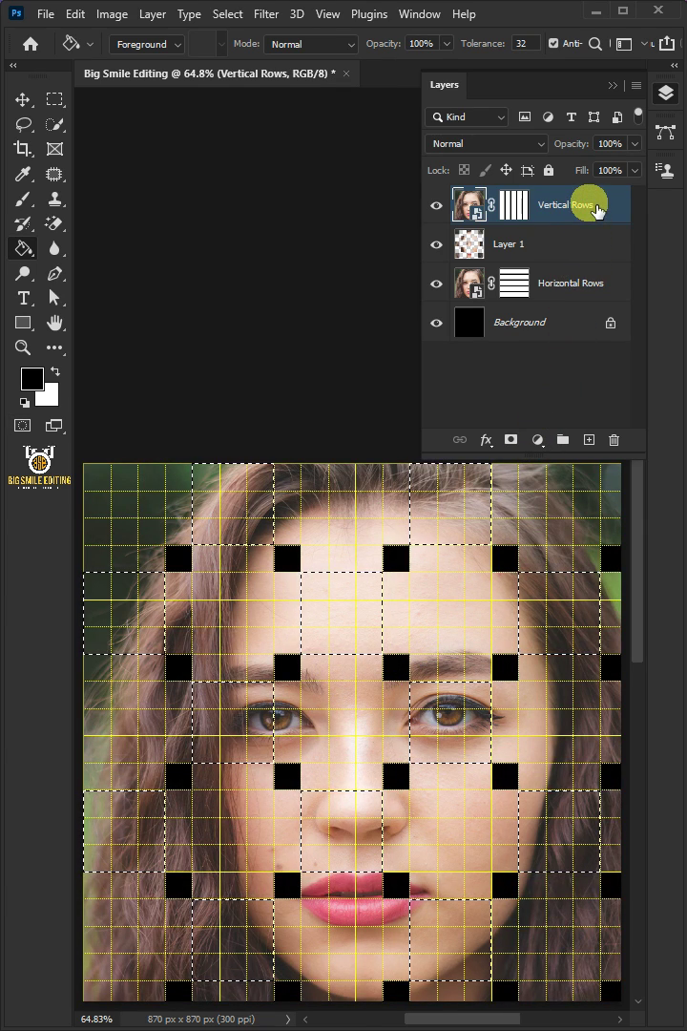
key("ctrl+j")
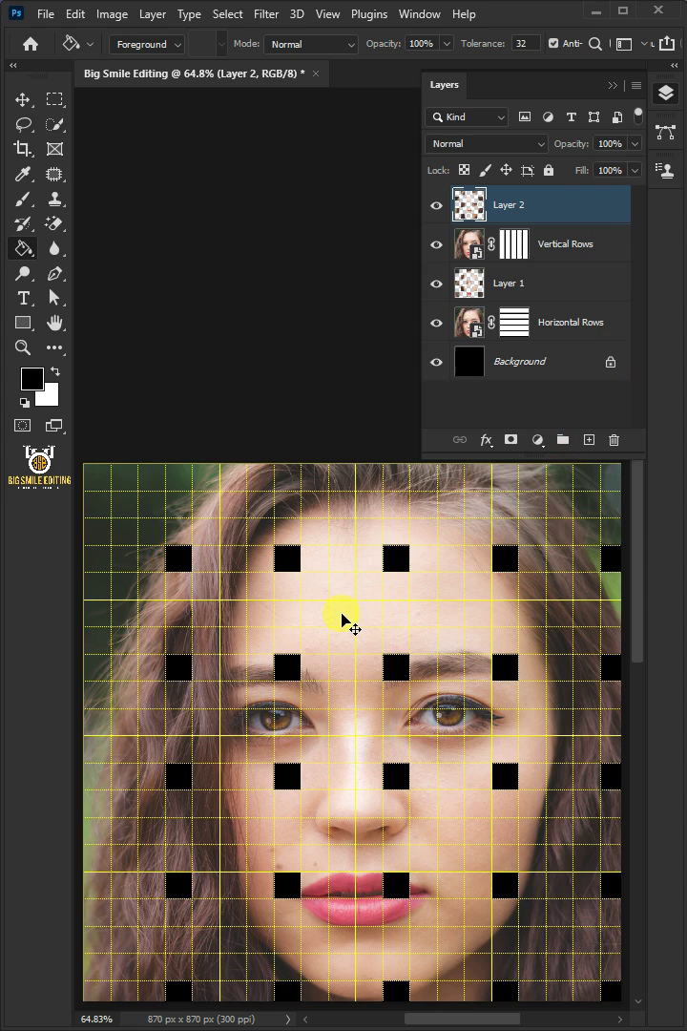
key("ctrl+apostrophe")
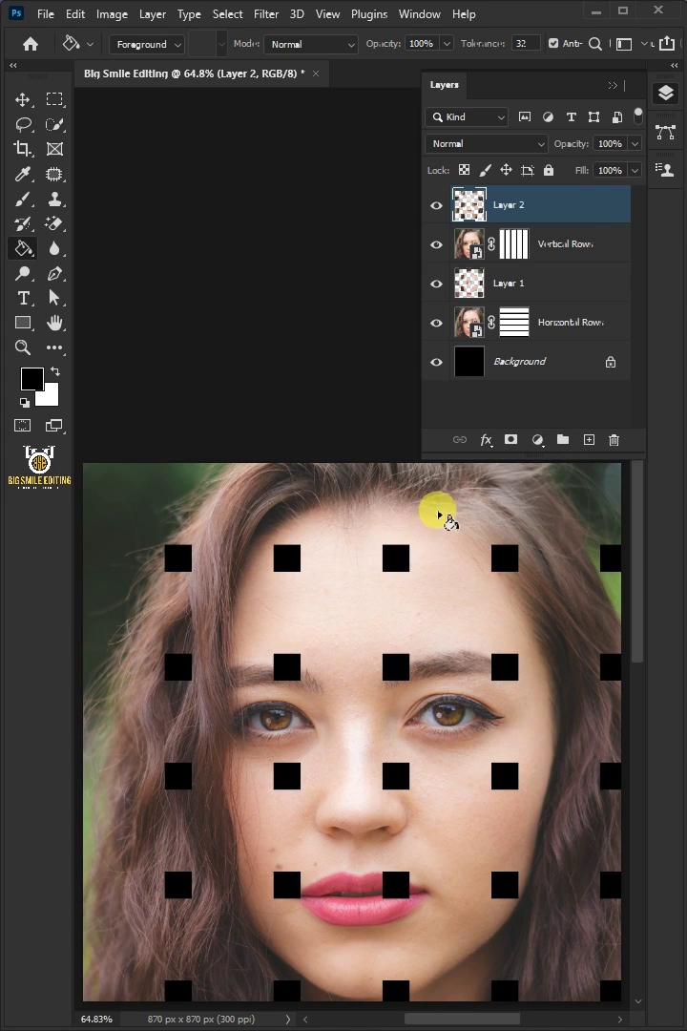
Clip Layer 2 to Vertical Rows and Layer 1 to Horizontal Rows
right_click(512, 203)
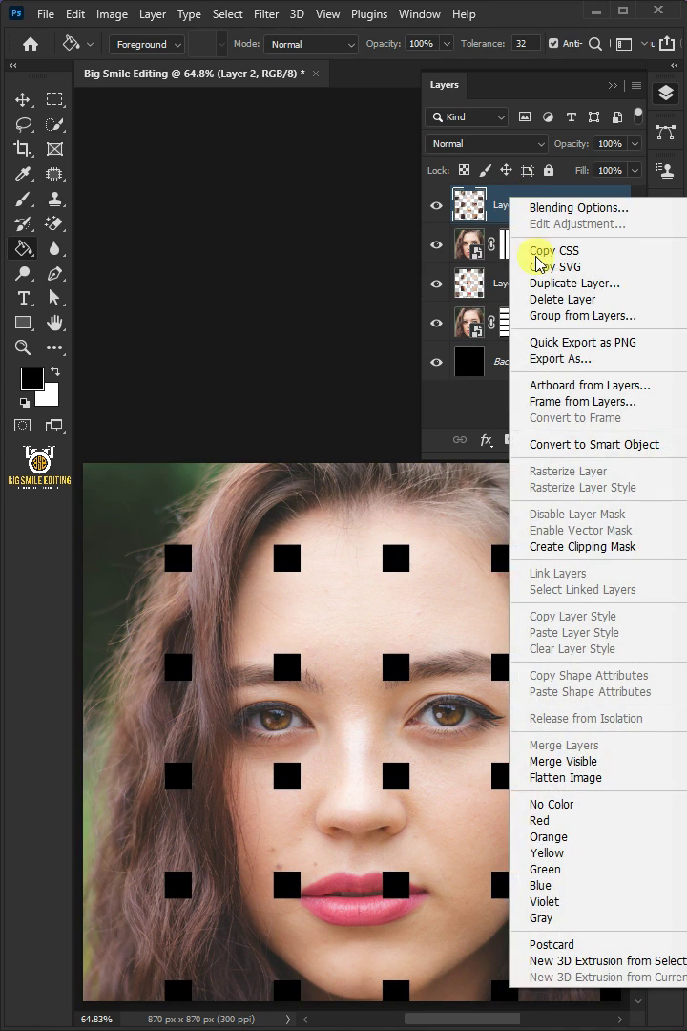
left_click(546, 548)
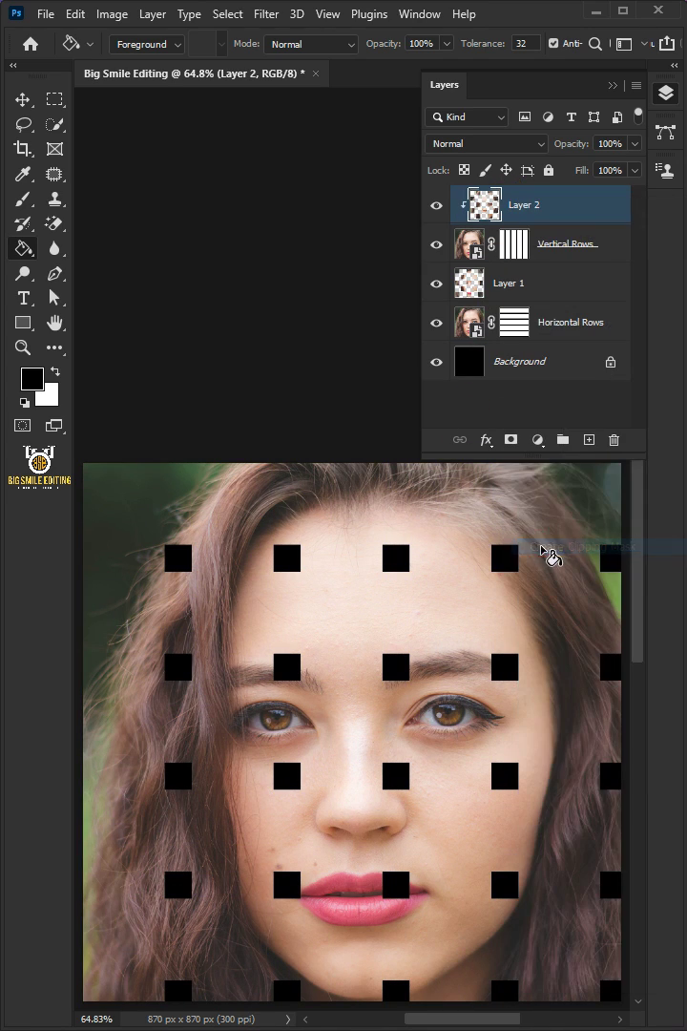
left_click(590, 288)
right_click(525, 294)
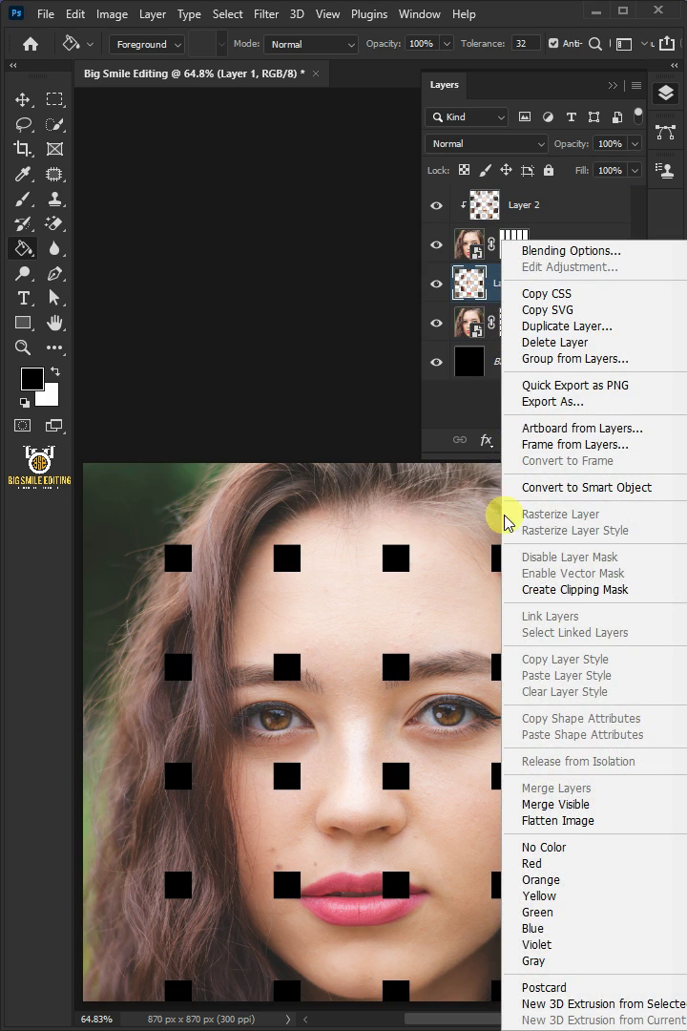
left_click(526, 588)
Give Layer 1 a Multiply outer glow at 45% opacity and 35 px size
left_click(487, 440)
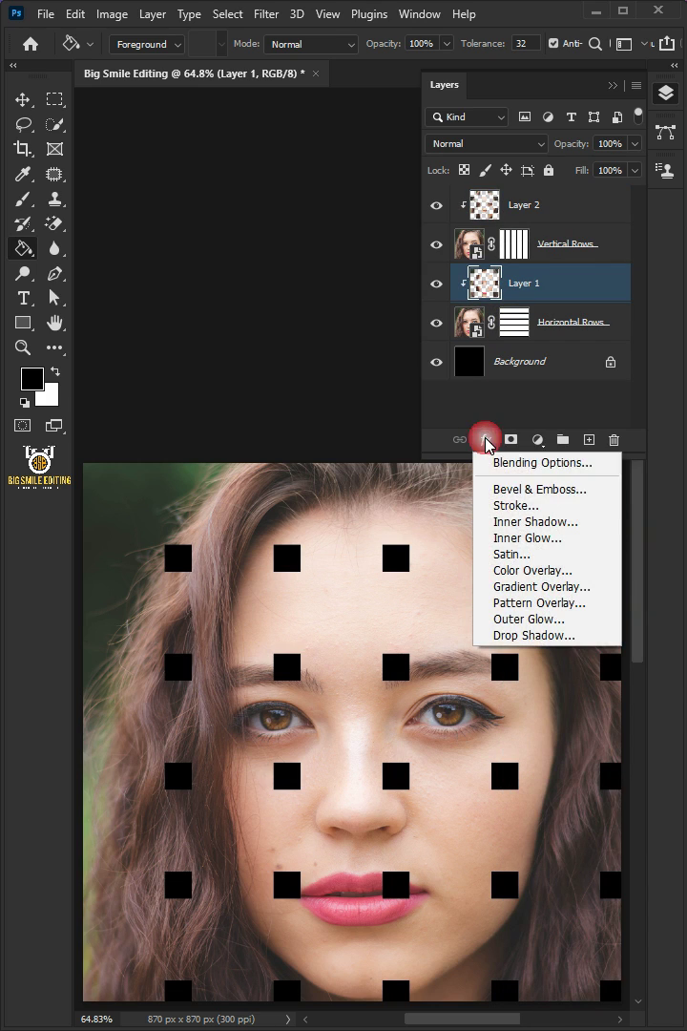
left_click(522, 623)
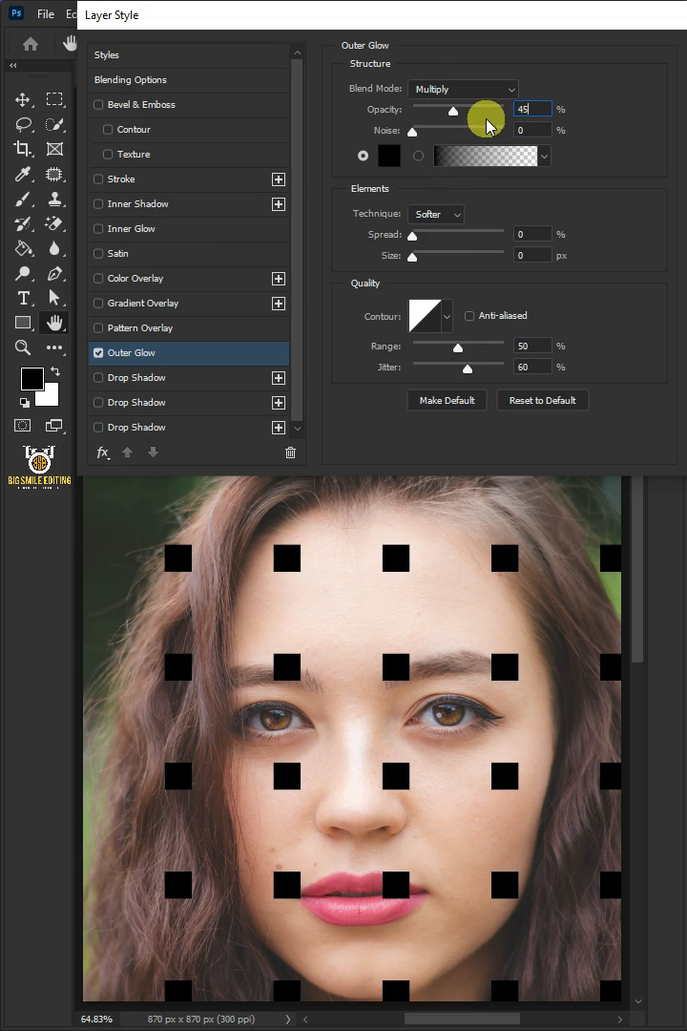
left_click(542, 136)
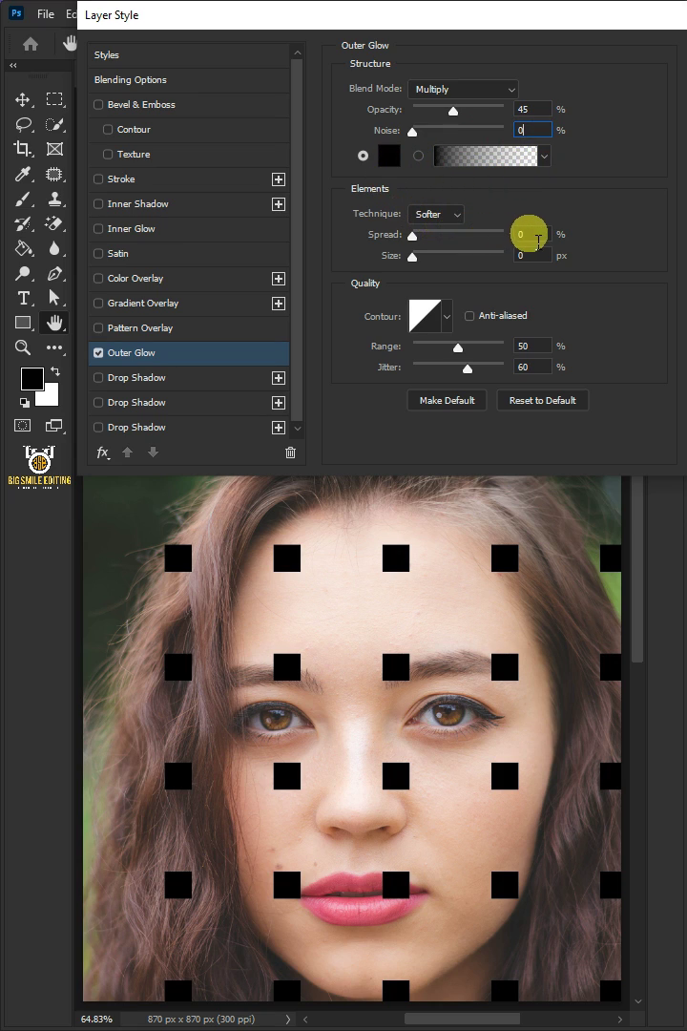
type("35")
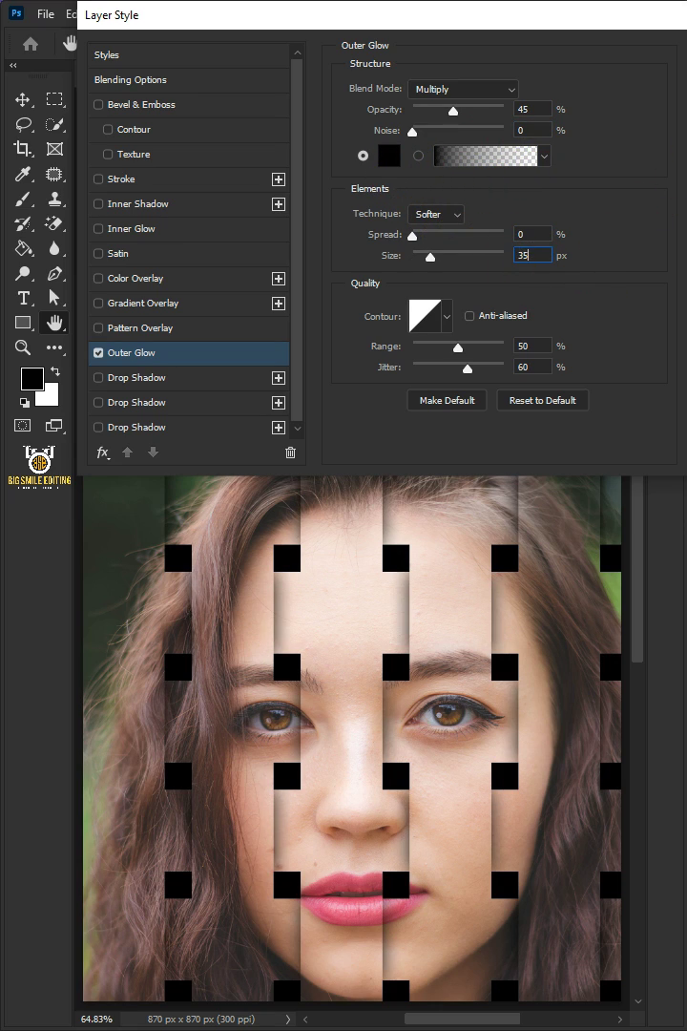
key("Return")
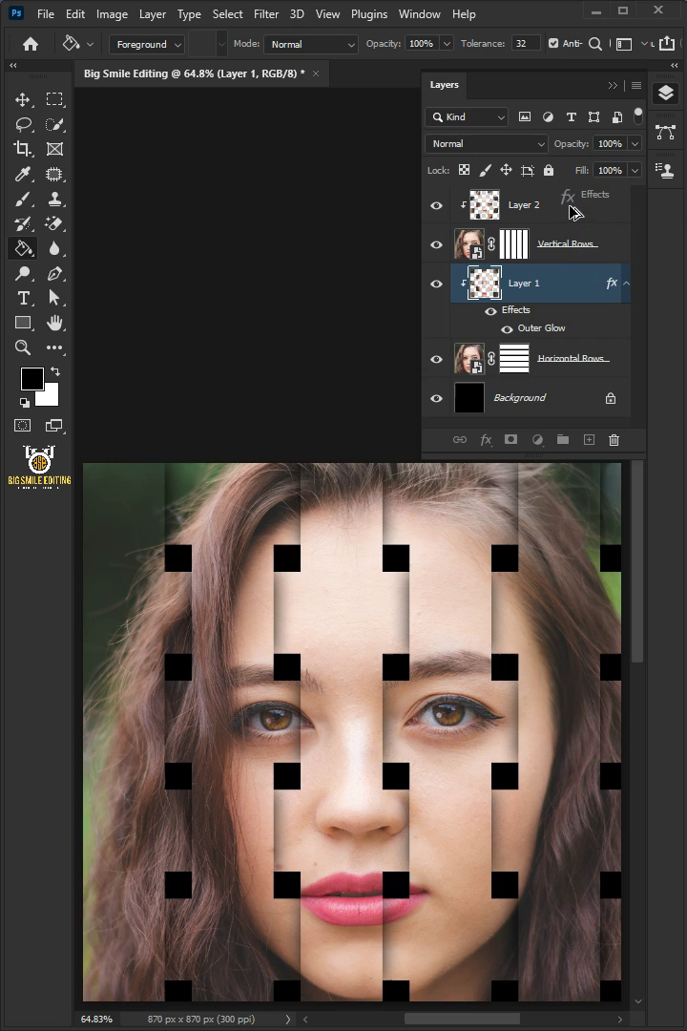
Copy the outer glow to Layer 2, stamp visible into Layer 3, and make it a smart object
left_click_drag(591, 213, 587, 208)
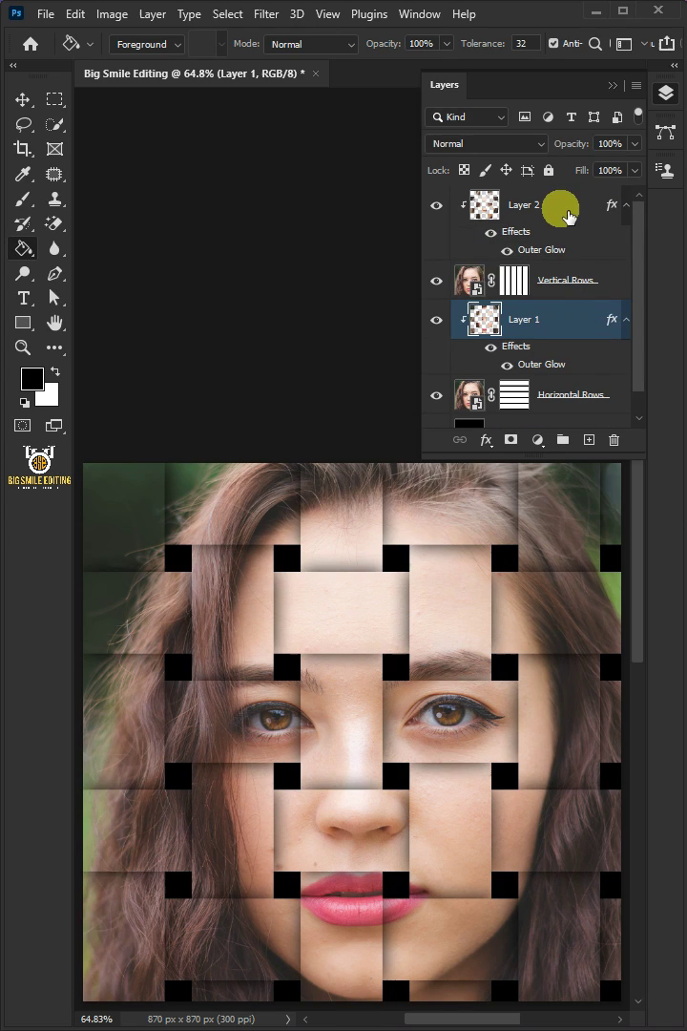
left_click(553, 208)
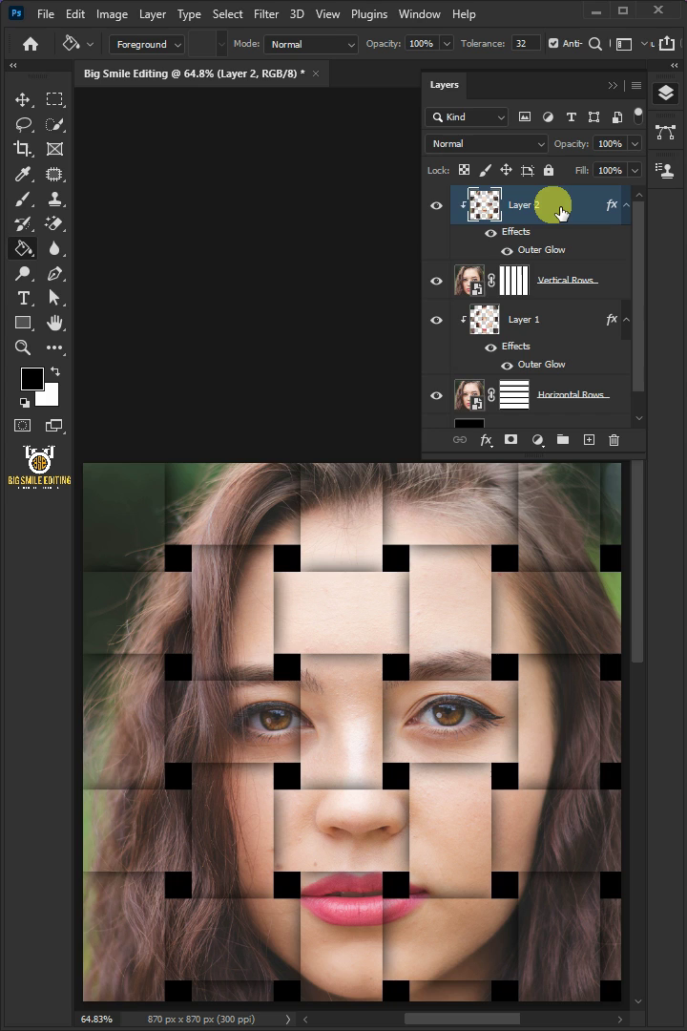
key("ctrl+alt+shift+e")
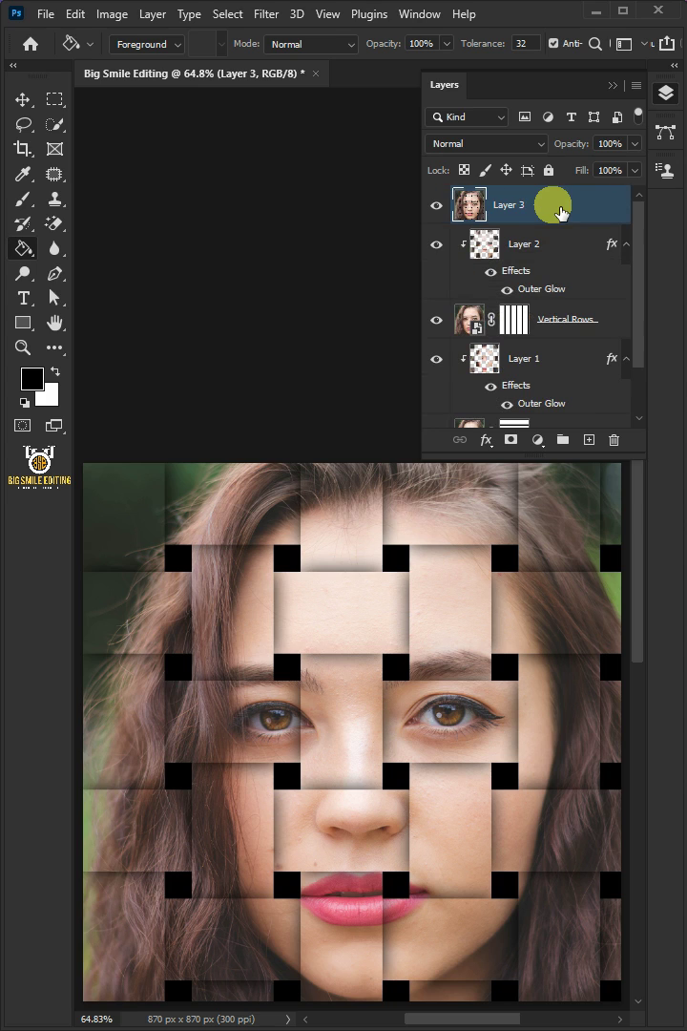
right_click(506, 210)
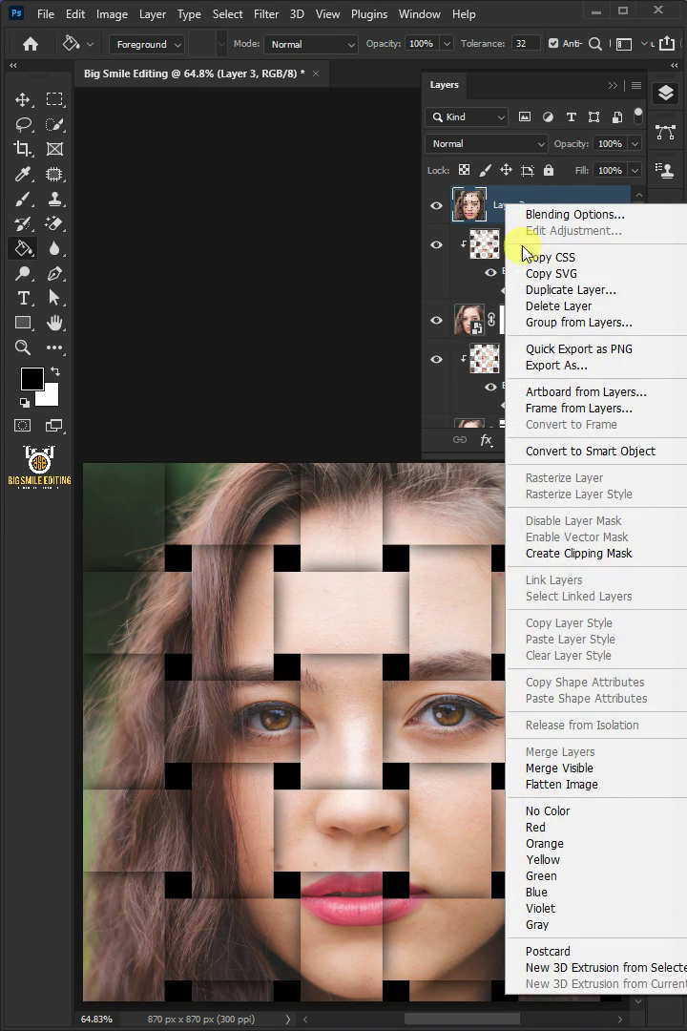
left_click(530, 448)
Apply a Canvas Texturizer to Layer 3 at 100% scaling, relief 3, lit from top
left_click(265, 15)
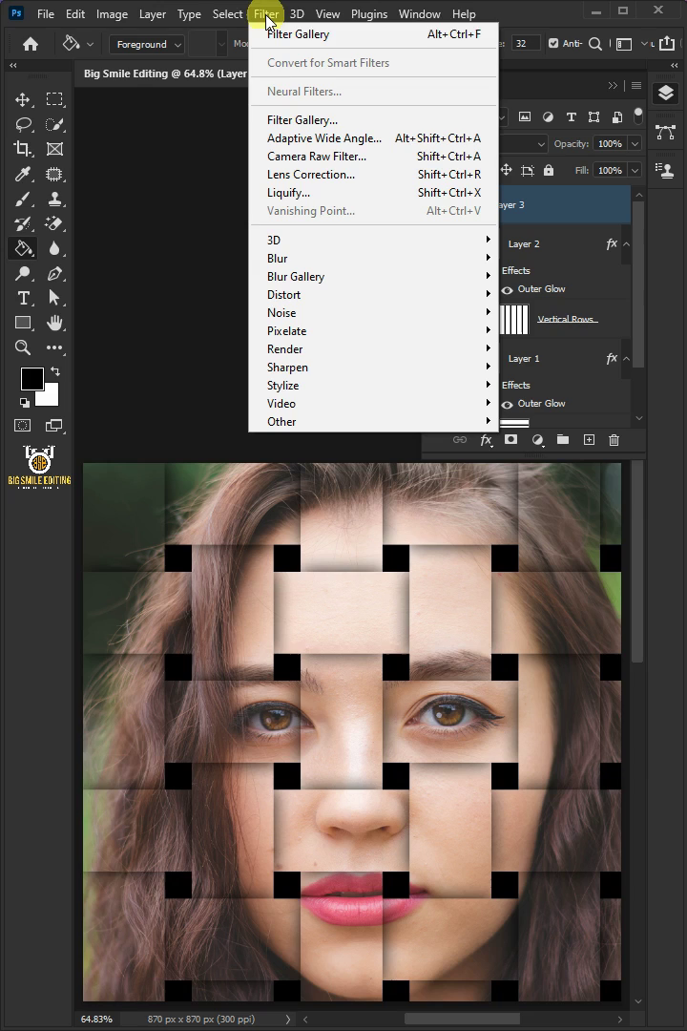
left_click(287, 121)
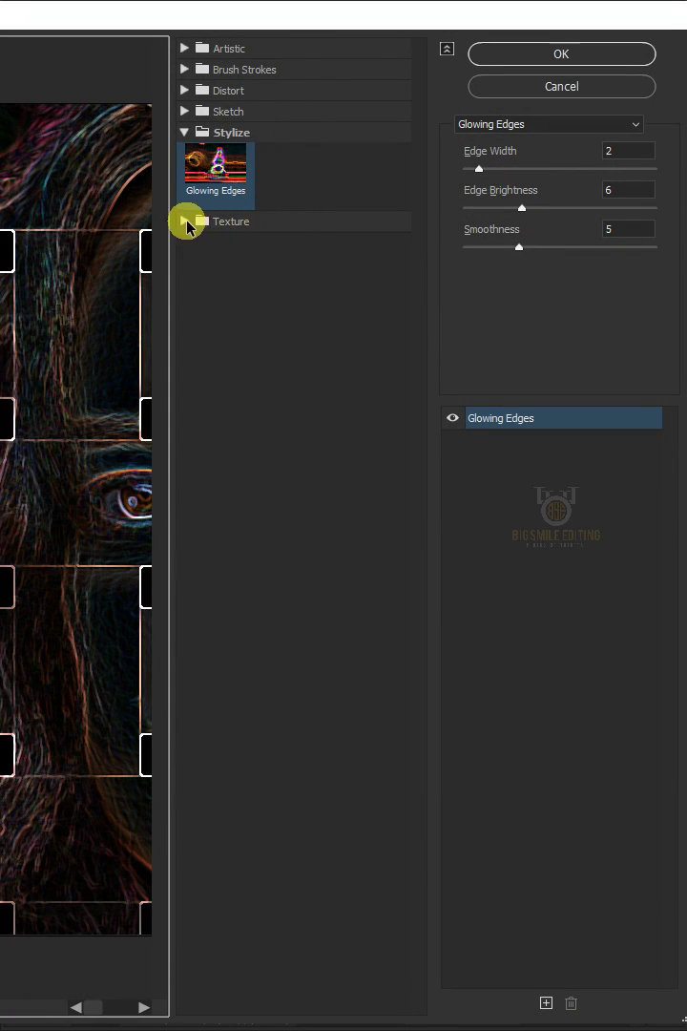
left_click(184, 220)
left_click(370, 323)
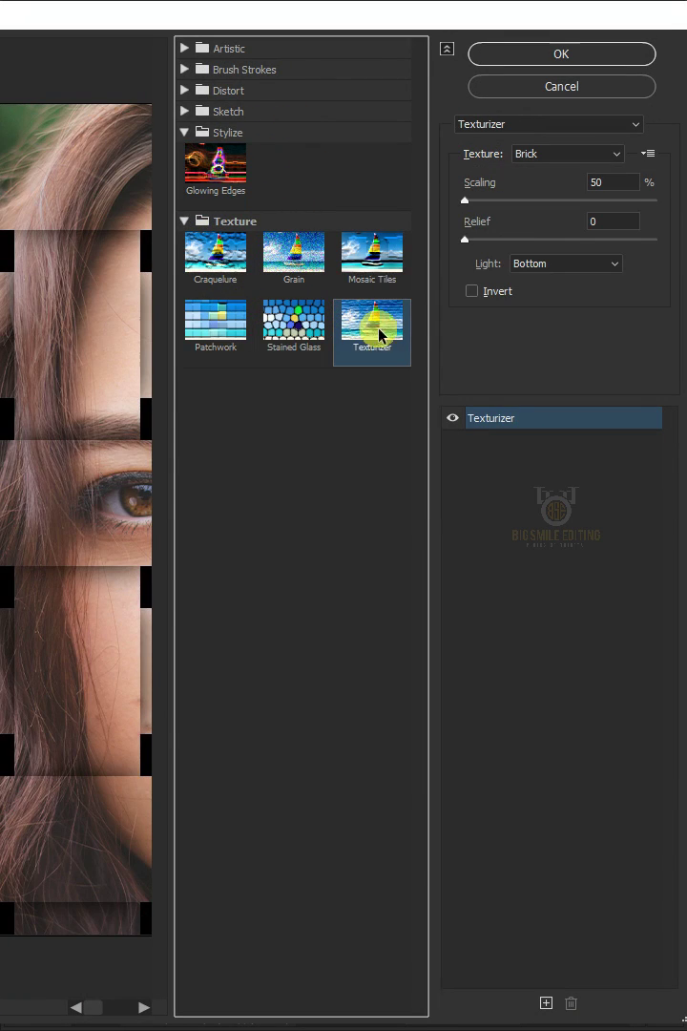
left_click(536, 154)
left_click(533, 176)
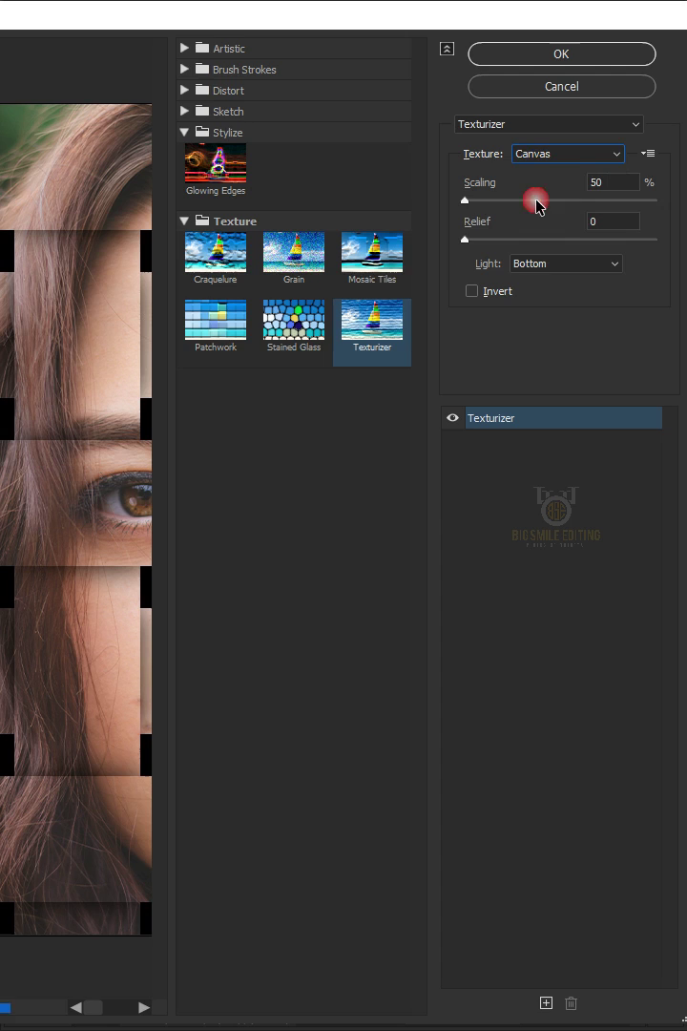
left_click(589, 191)
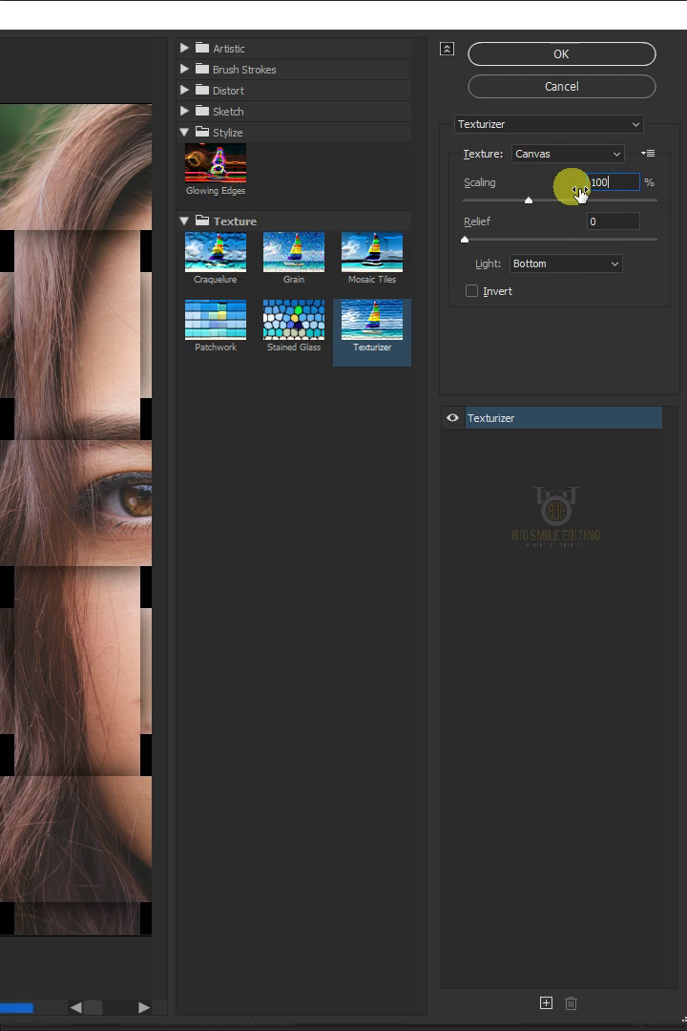
type("3")
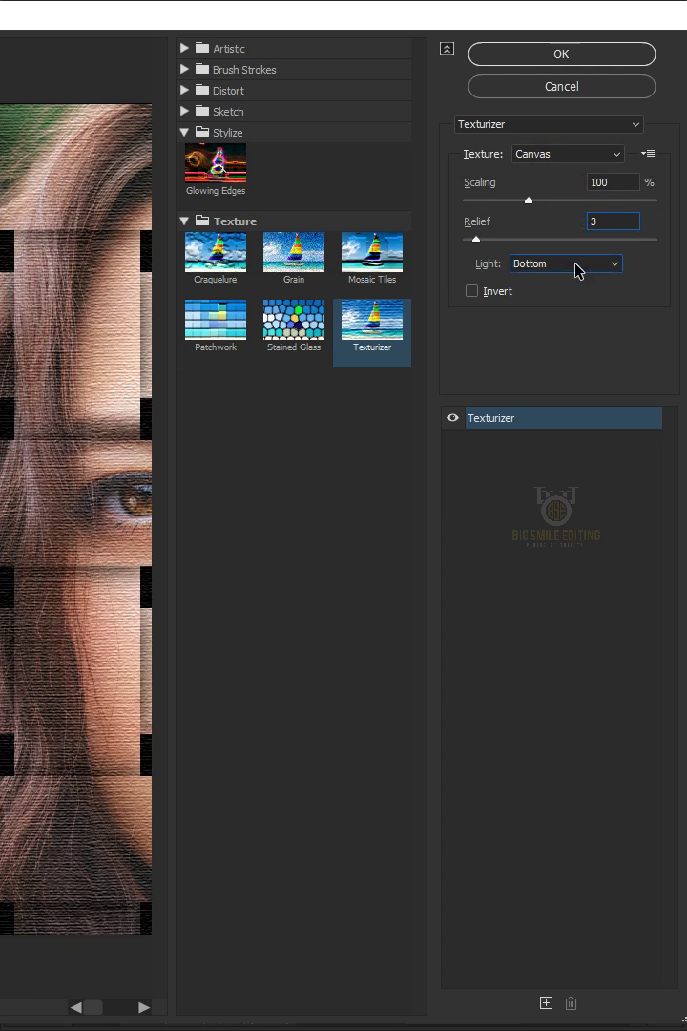
left_click(577, 270)
left_click(562, 331)
left_click(565, 59)
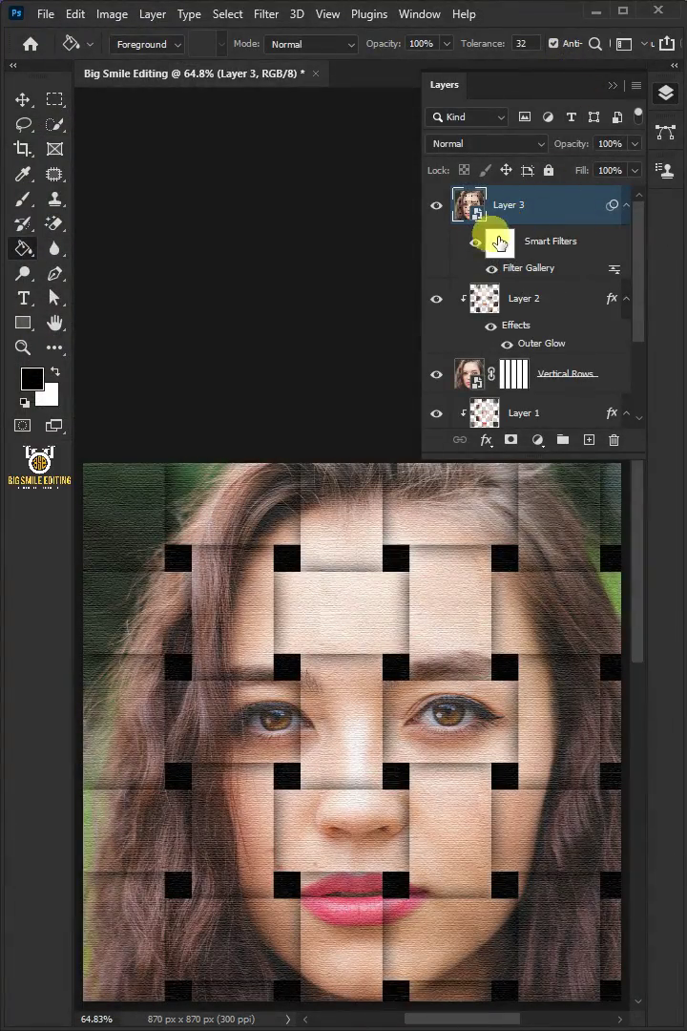
left_click(476, 243)
left_click(477, 244)
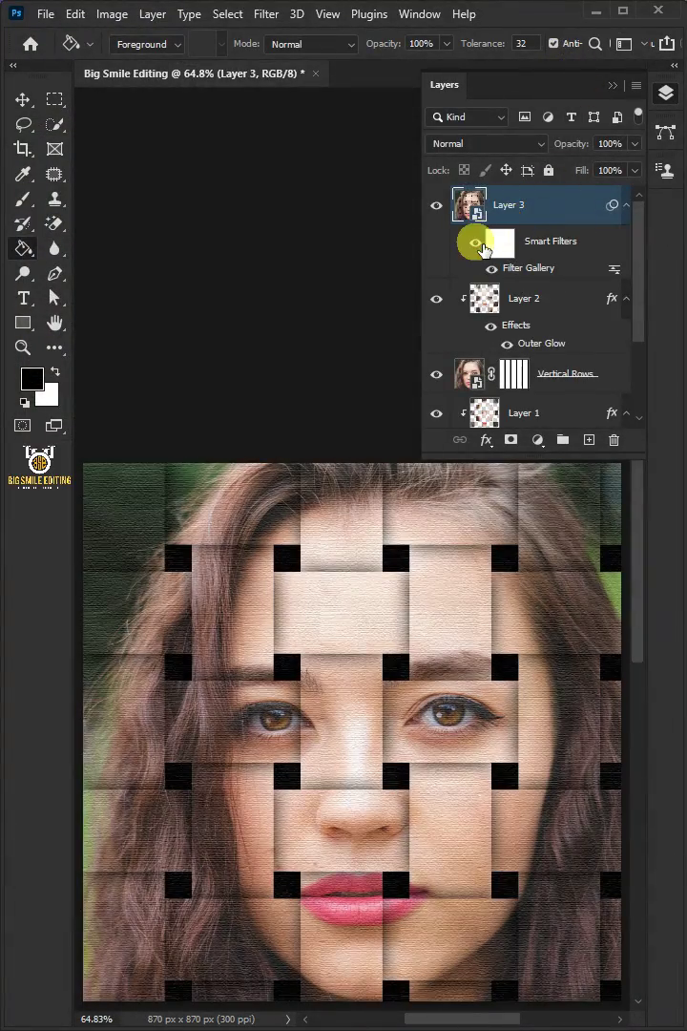